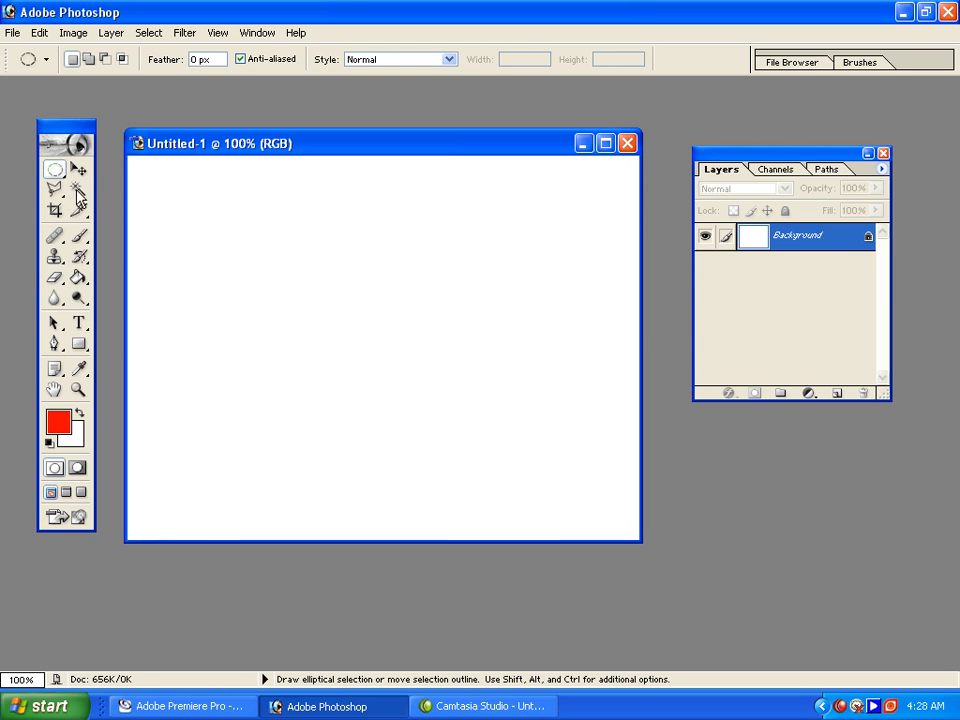
Fill the blank canvas from top to bottom with the Black, White preset as a reflected gradient.
mouse_move(78, 277)
left_mouse_down()
mouse_move(115, 292)
mouse_move(120, 275)
left_mouse_up()
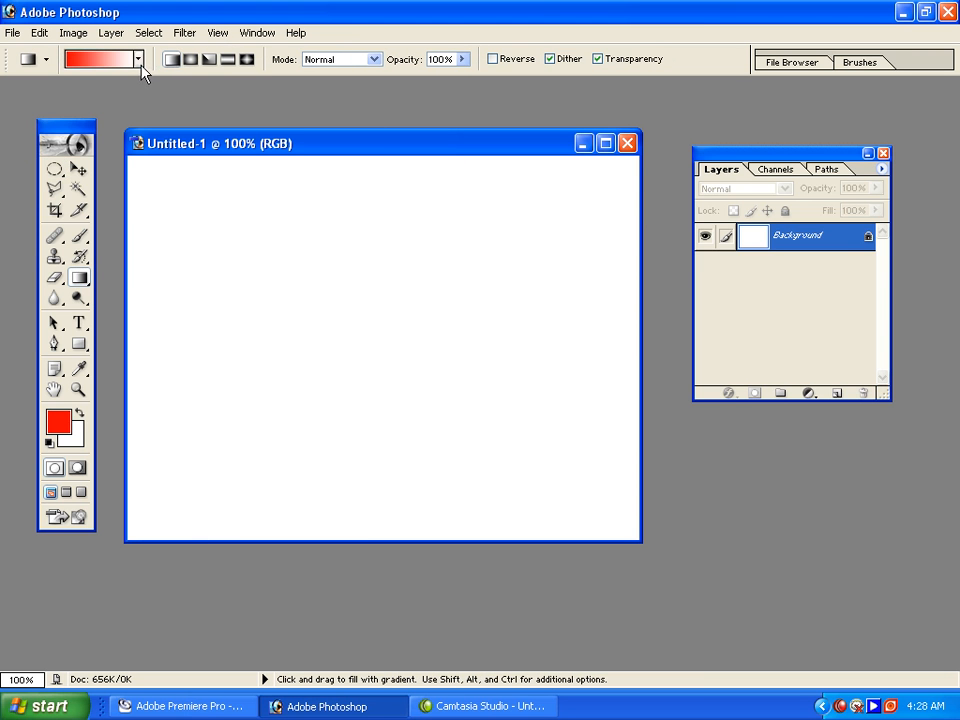
left_click(139, 60)
left_click(100, 97)
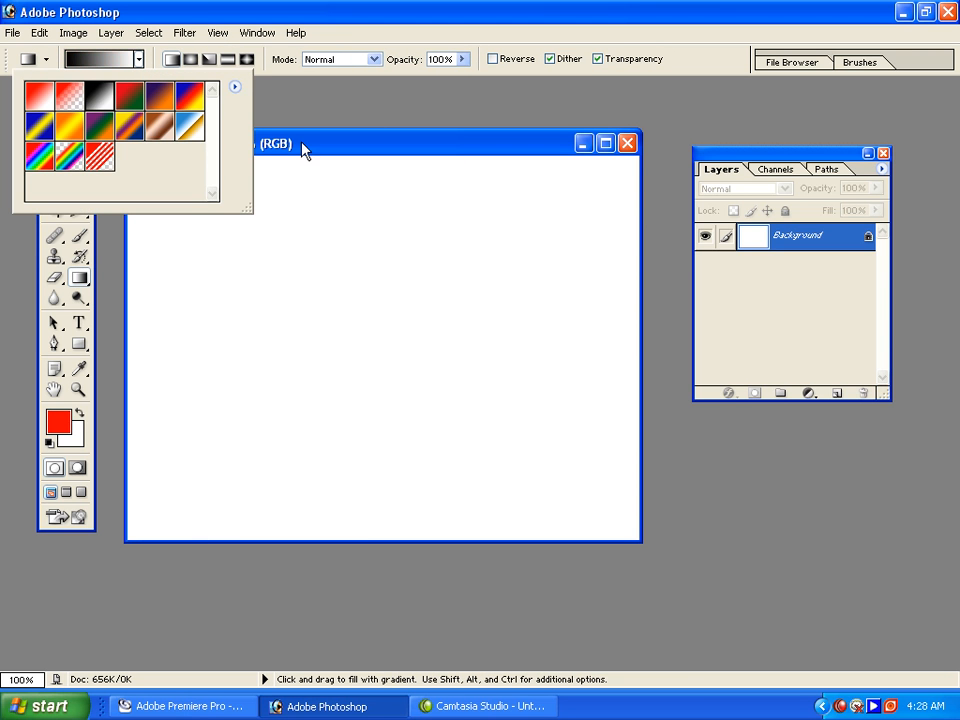
left_click(303, 145)
left_click(228, 60)
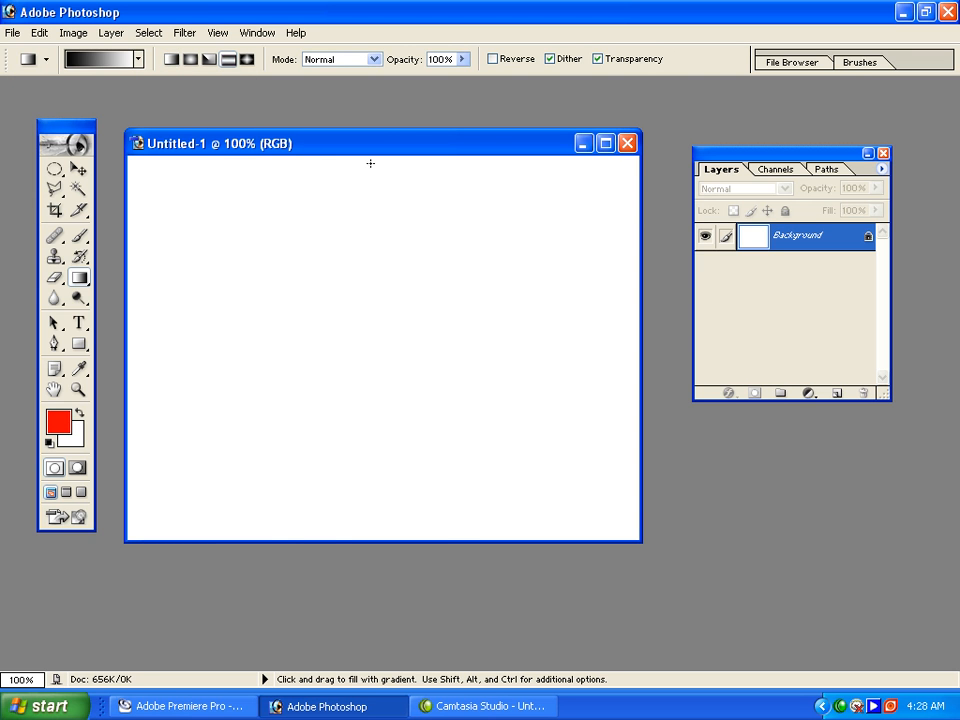
left_click_drag(369, 157, 368, 540)
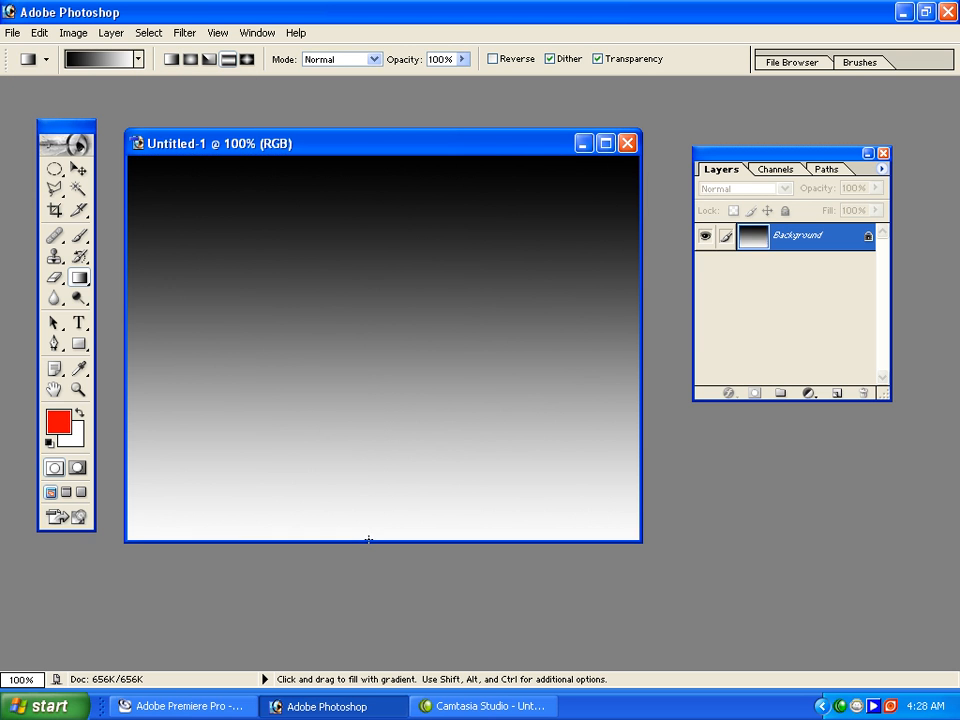
Edit the Black, White gradient and add two color stops at 16% and 30%.
left_click(96, 60)
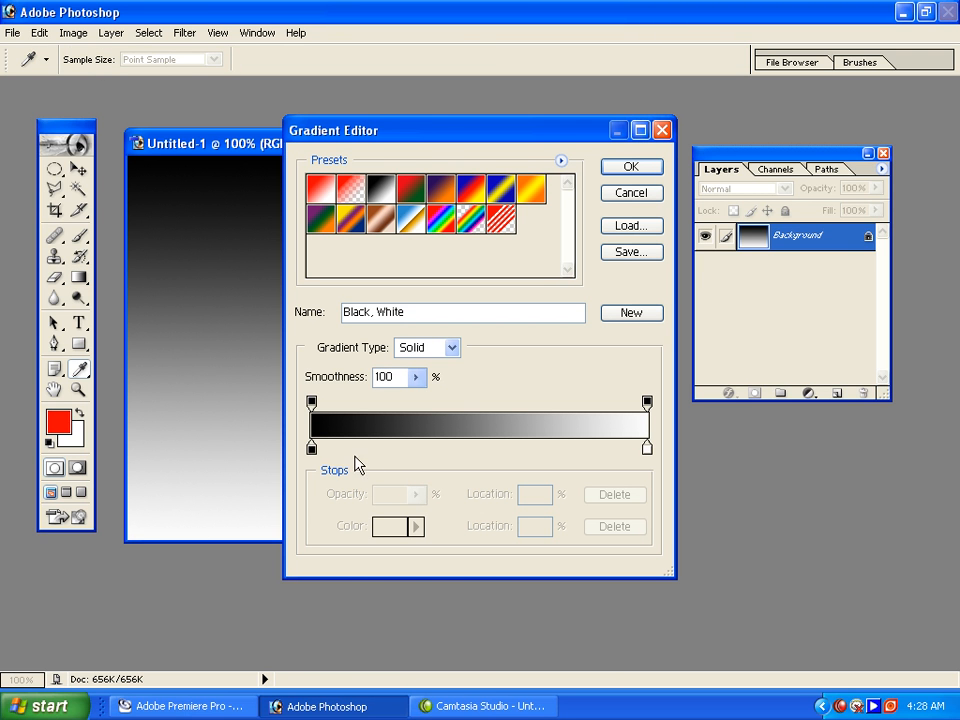
left_click(364, 450)
left_click(410, 450)
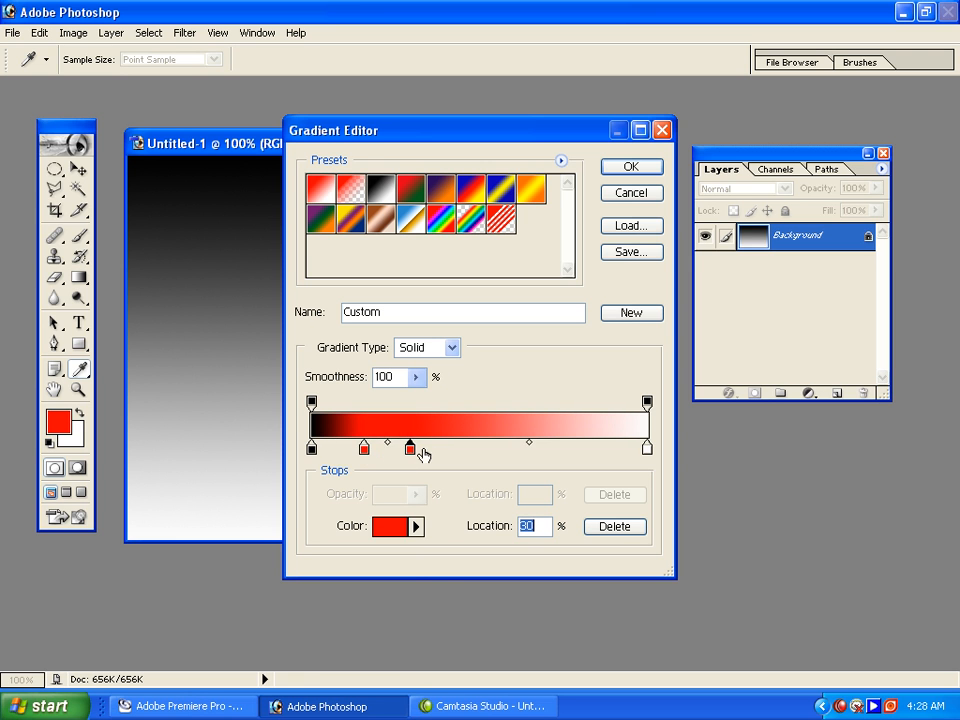
left_click(453, 450)
left_click(506, 450)
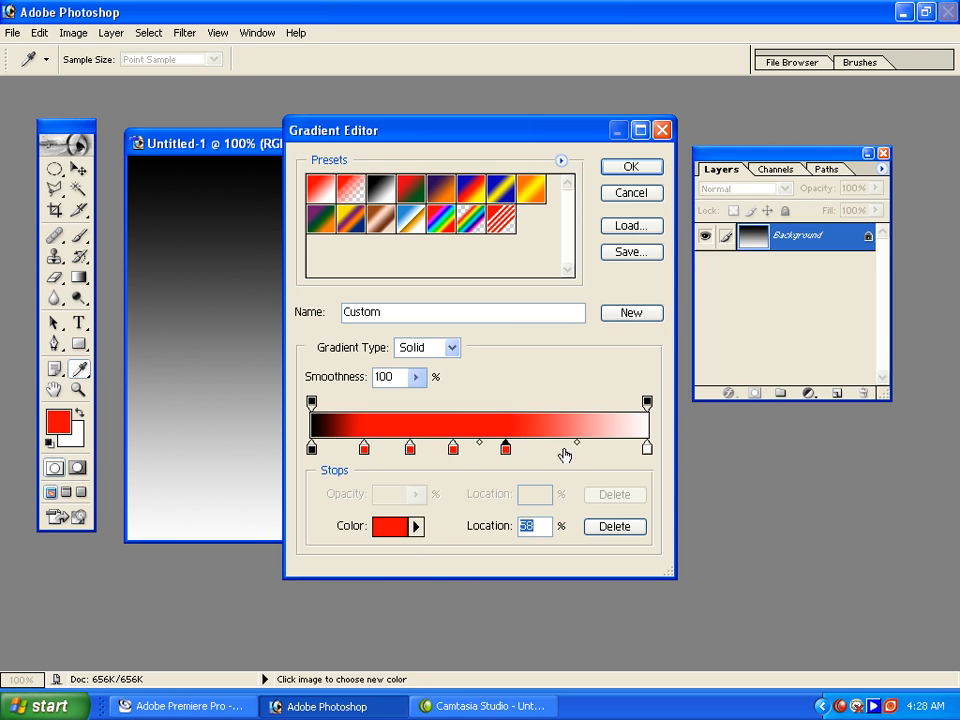
left_click_drag(506, 450, 453, 468)
left_click(451, 450)
Recolor the gradient's 16% stop to near-black (060000).
left_click(364, 450)
left_click(384, 527)
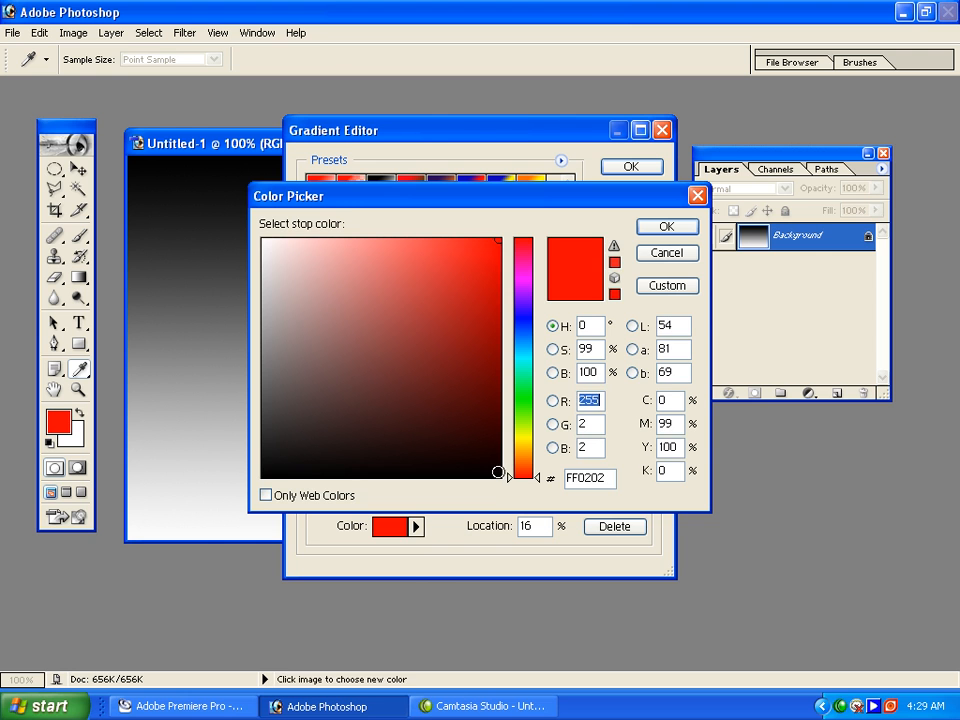
left_click(497, 472)
left_click(648, 231)
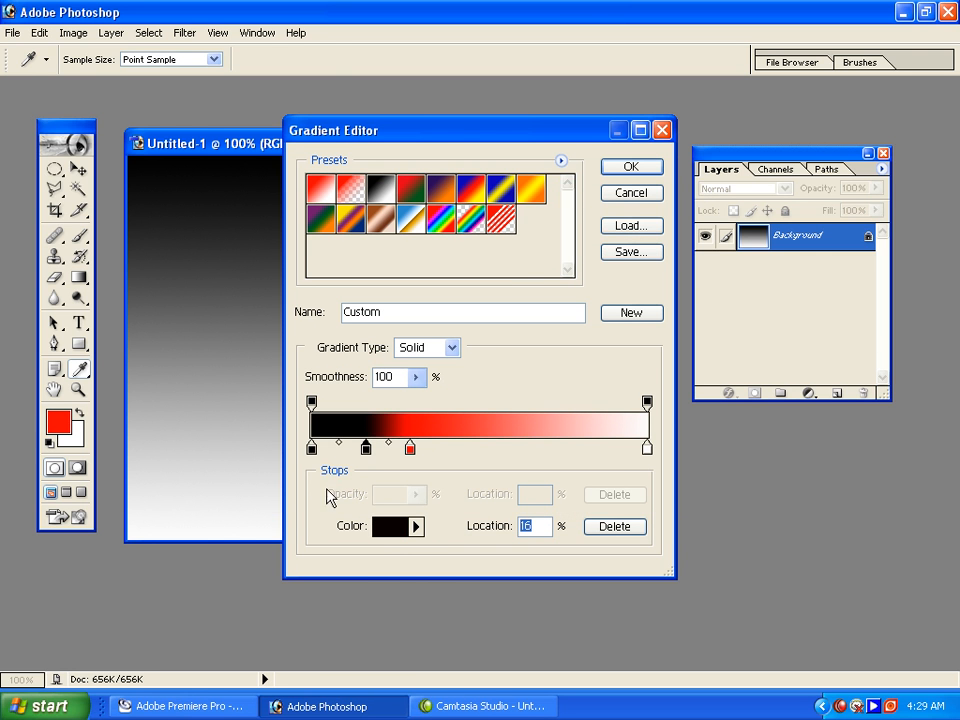
Recolor the gradient's first stop to near-white FCF7F7 and its 30% stop to FFFCFC.
left_click(378, 530)
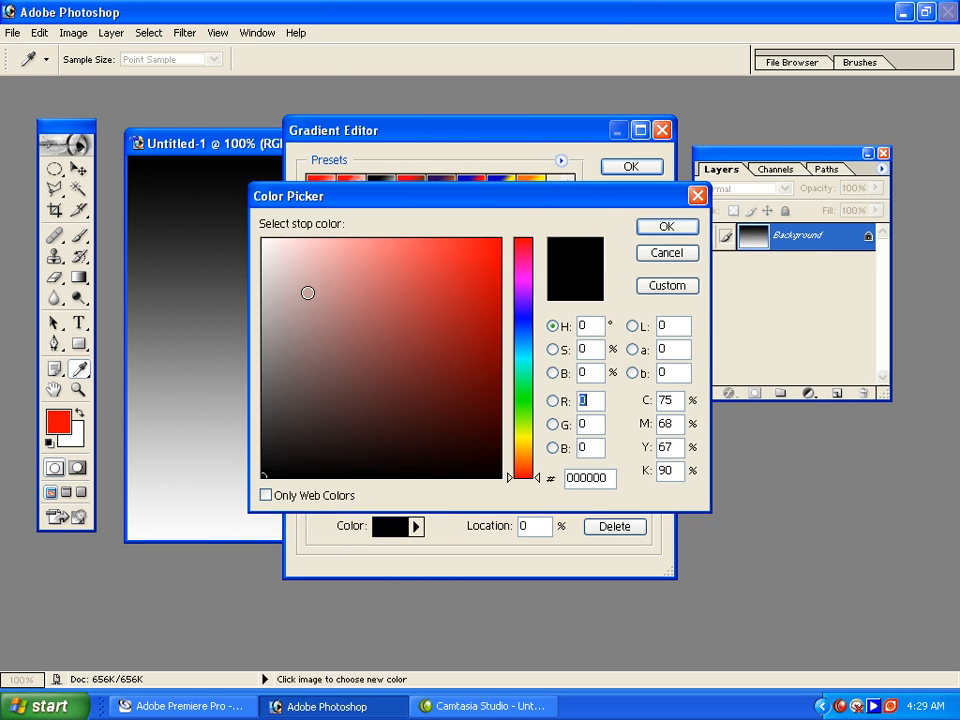
left_click(268, 244)
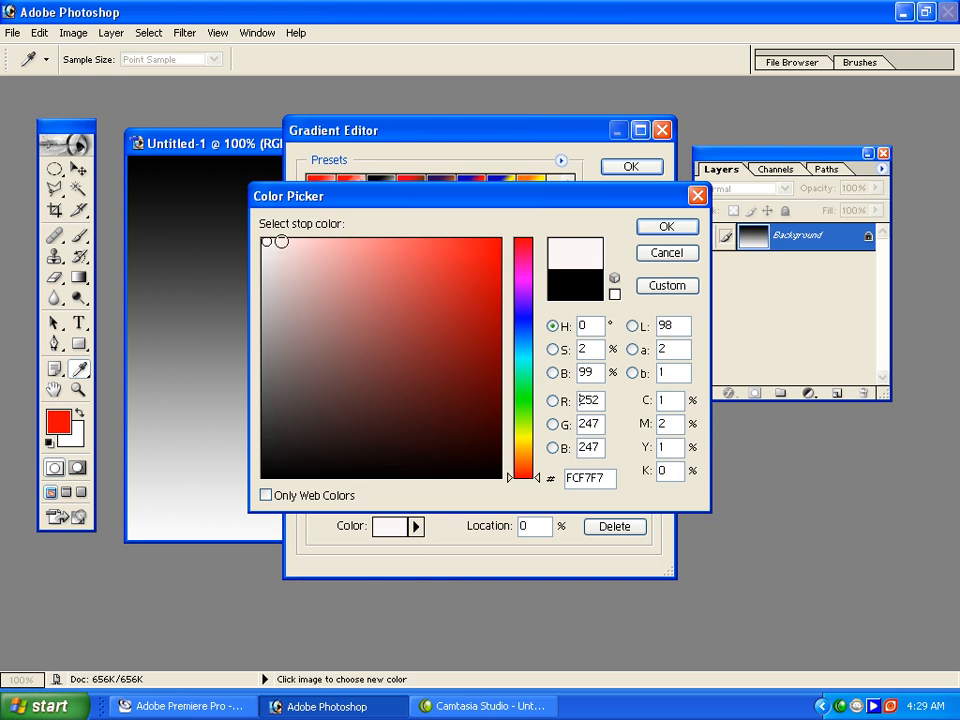
left_click(643, 230)
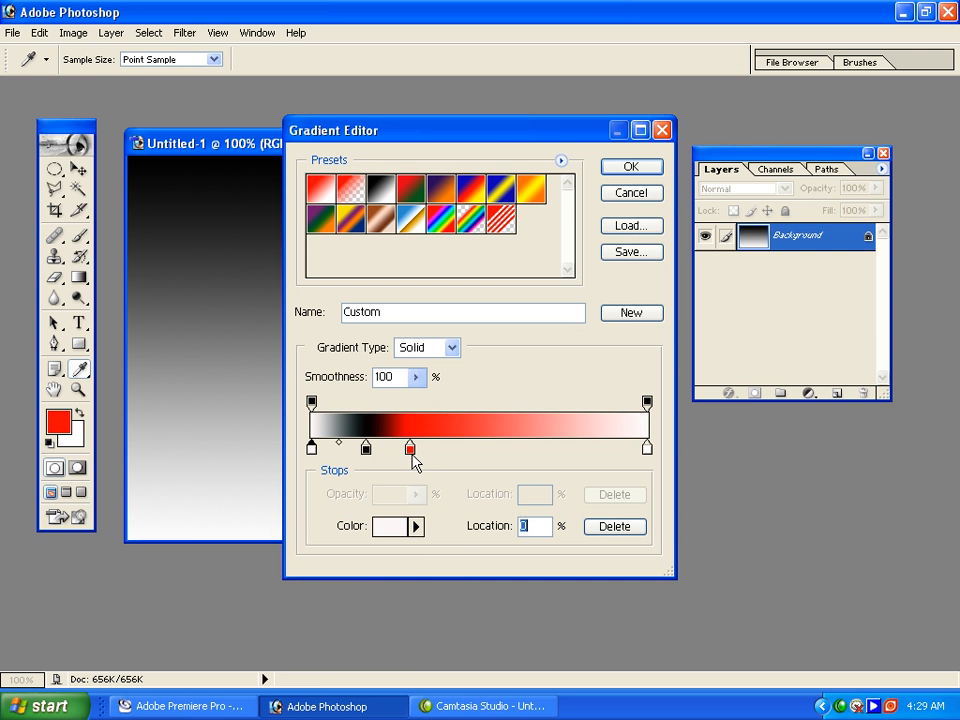
left_click(411, 450)
left_click(389, 528)
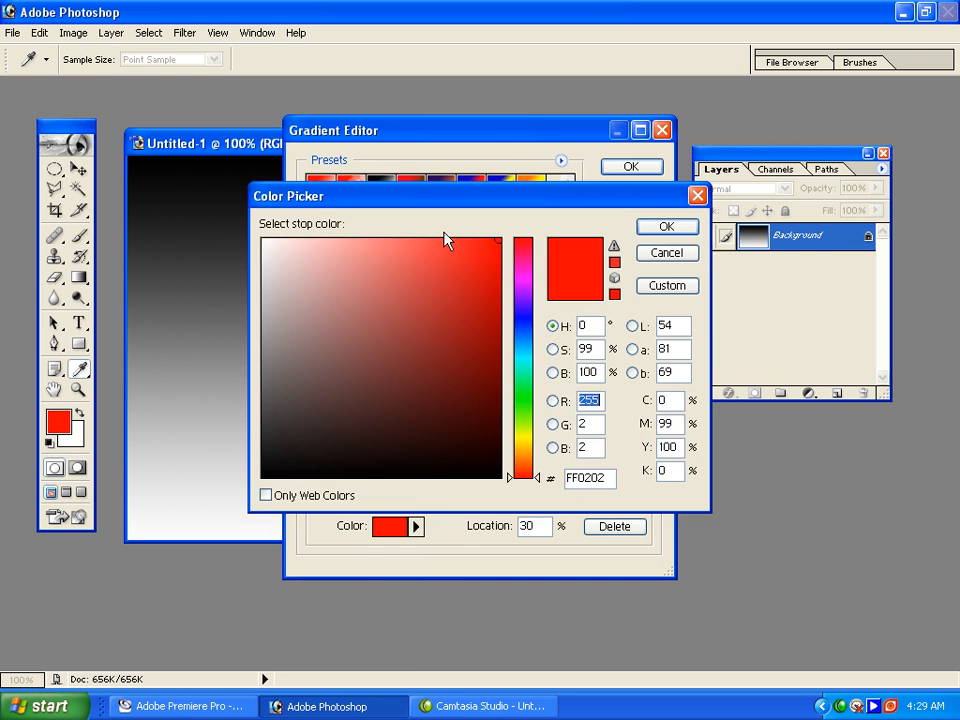
left_click(265, 240)
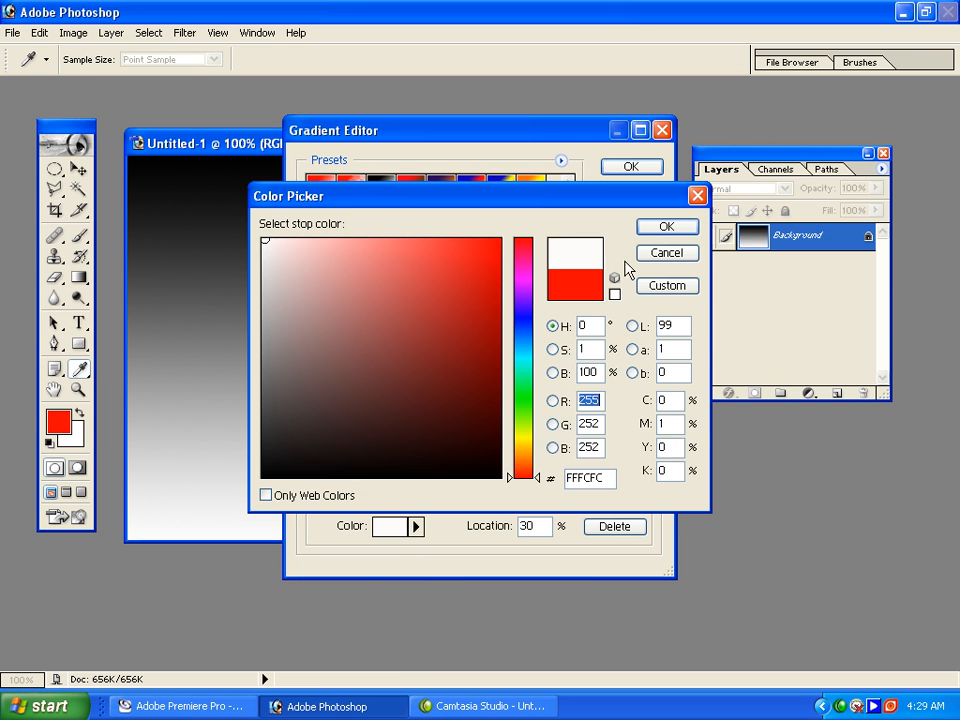
left_click(645, 232)
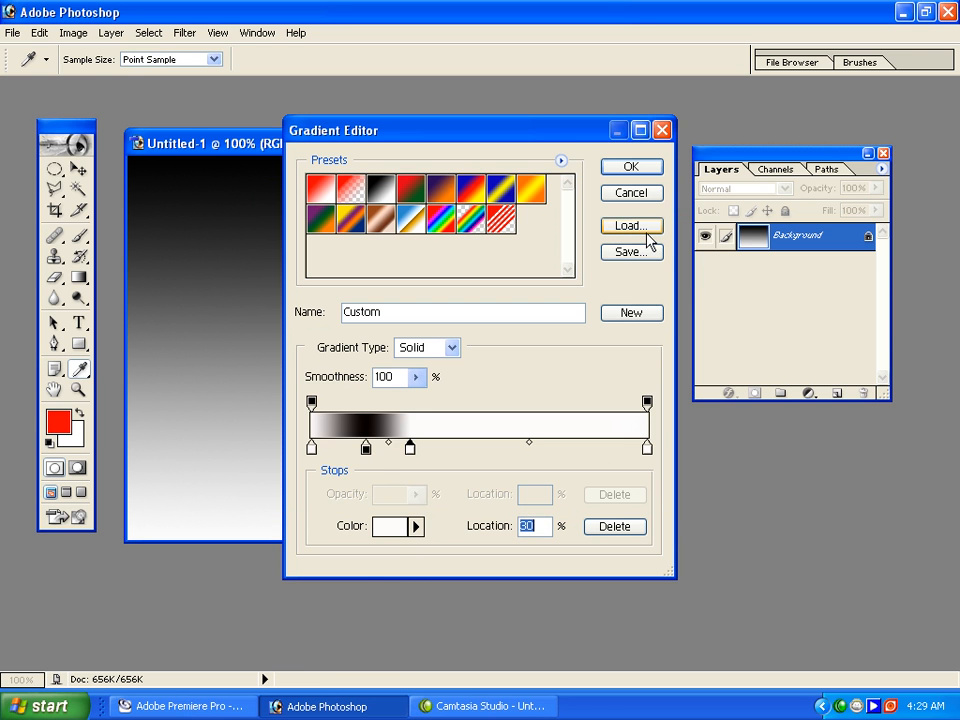
Continue the alternating gradient by adding near-black stops at 43% and 74% and a near-white stop at 57%.
left_click(366, 449)
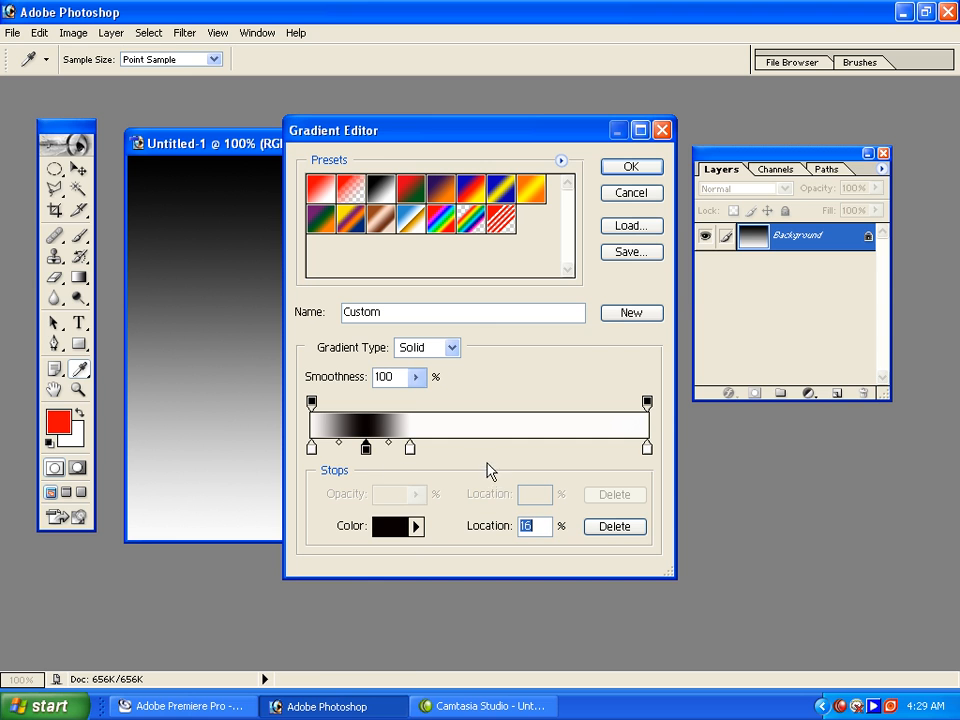
left_click(455, 449)
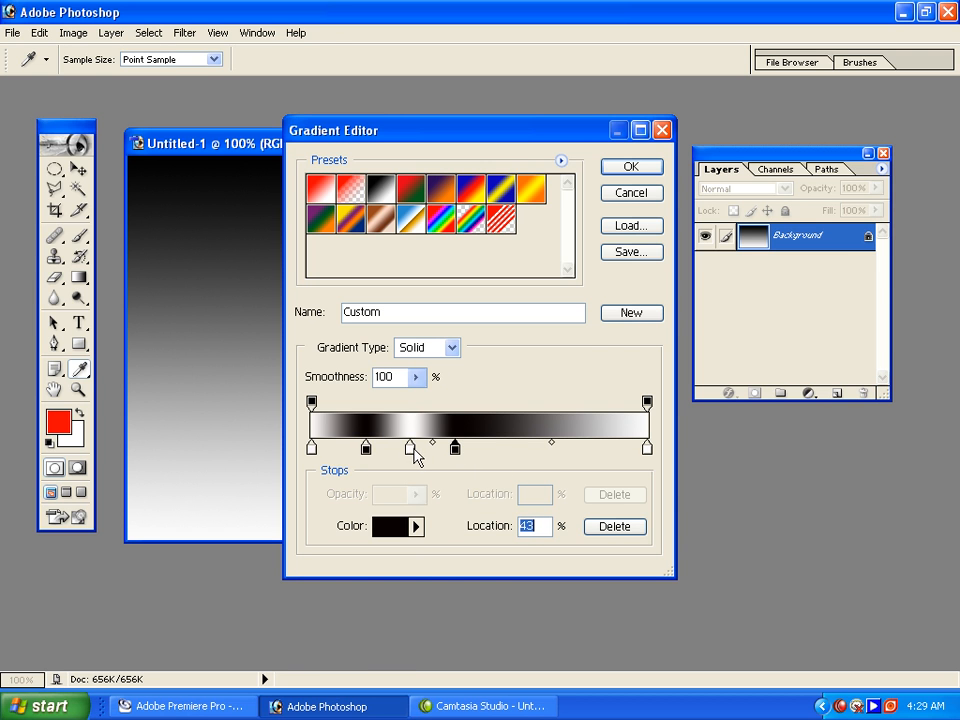
left_click(410, 449)
left_click(501, 449)
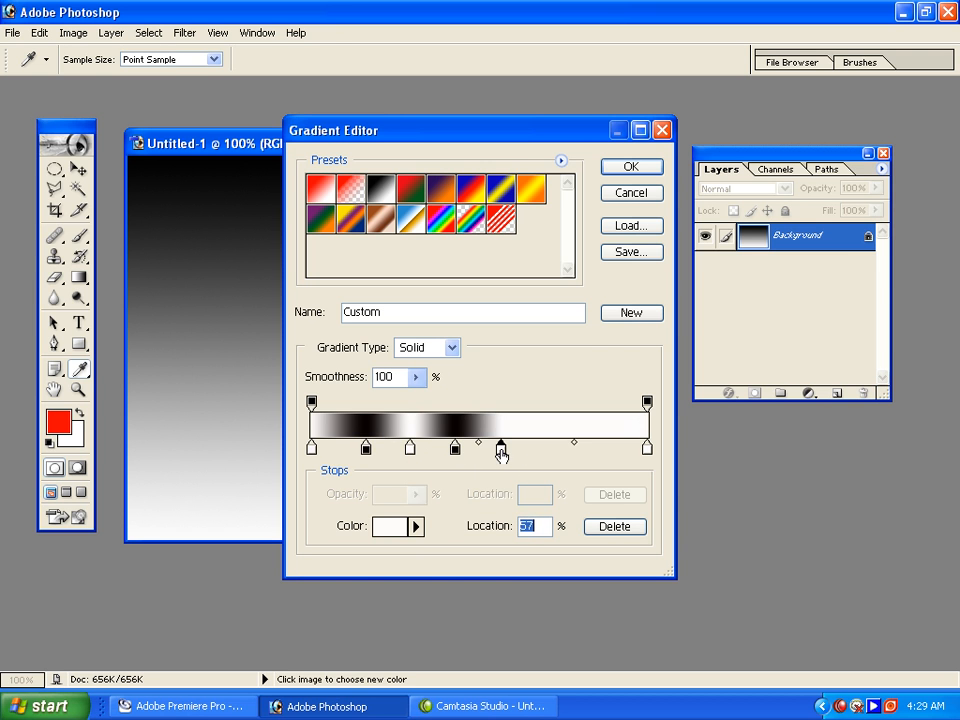
left_click(455, 449)
left_click(558, 449)
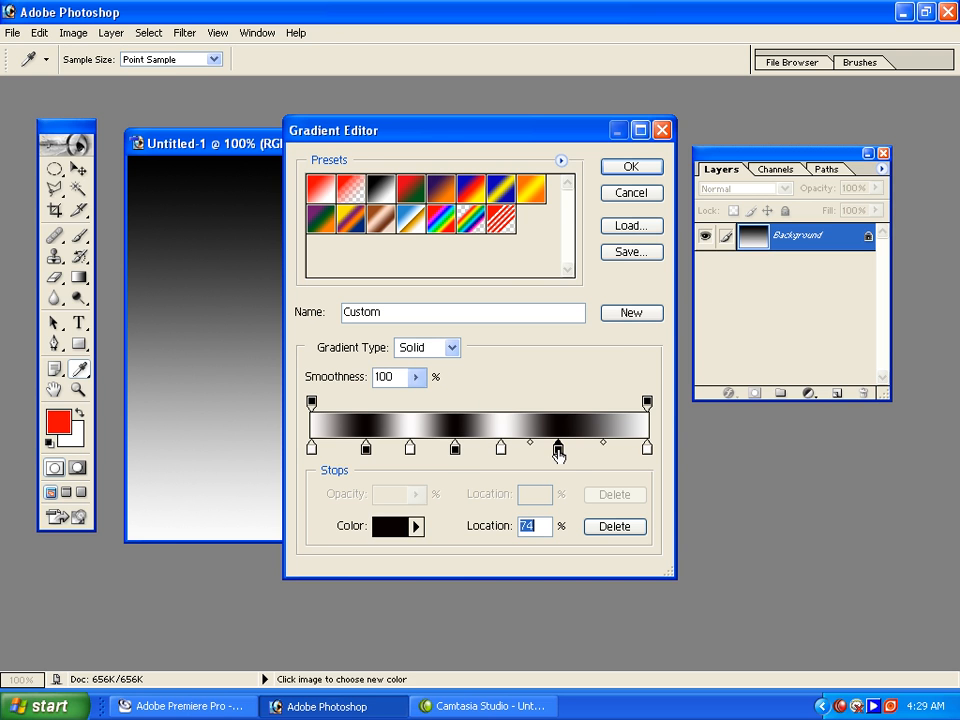
Add a near-white stop at 87%, accept the gradient, and fill the canvas with it horizontally from the center toward the right edge.
left_click(455, 449)
left_click(604, 449)
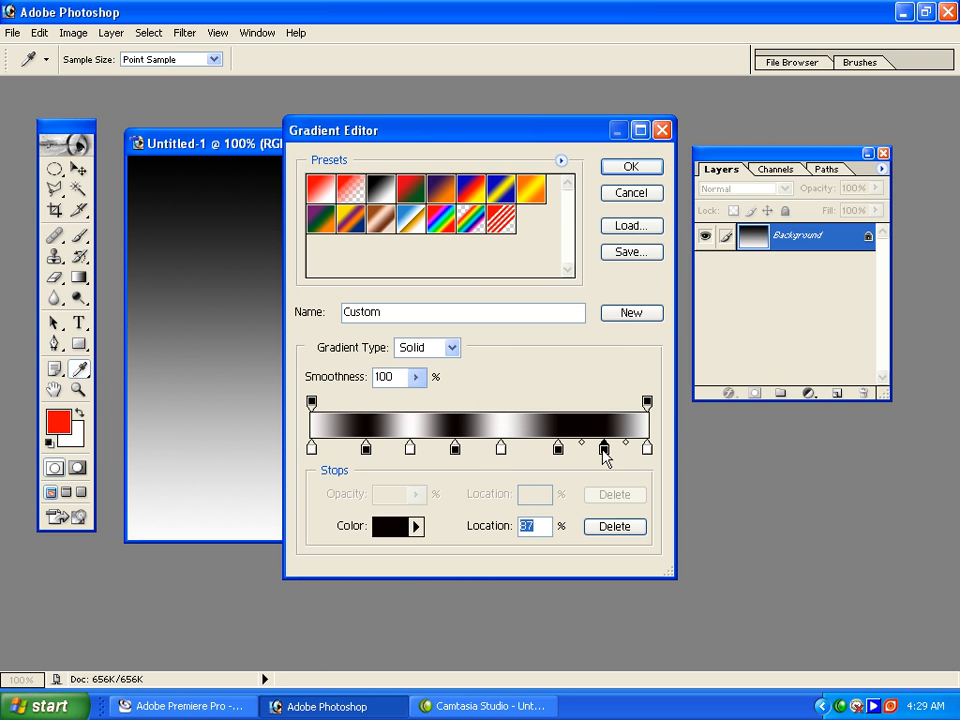
left_click(400, 525)
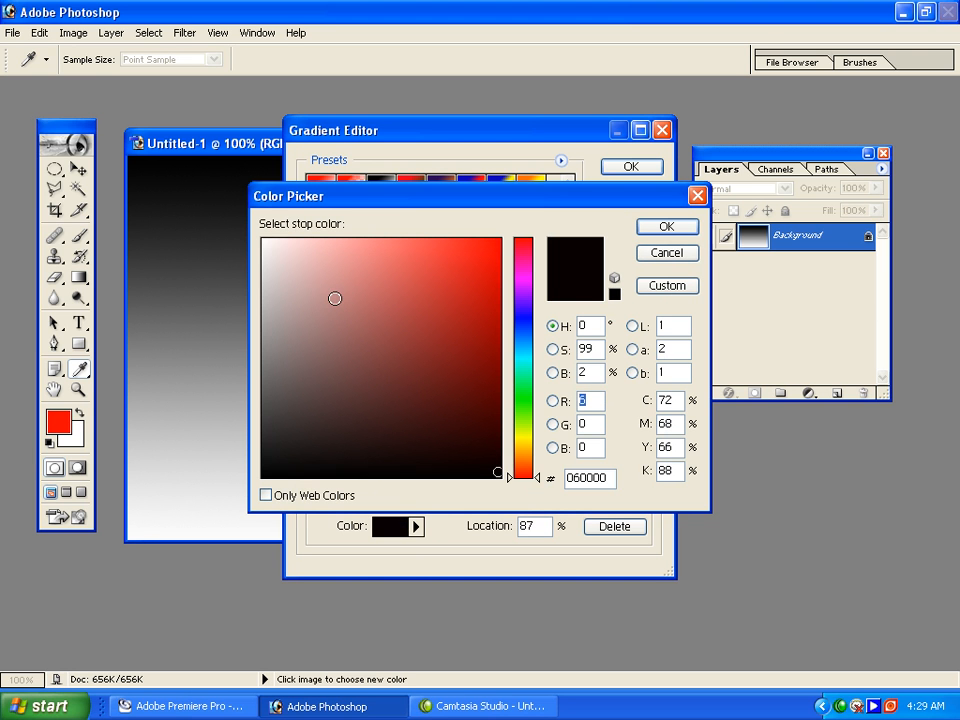
left_click(269, 243)
left_click(662, 227)
left_click(631, 166)
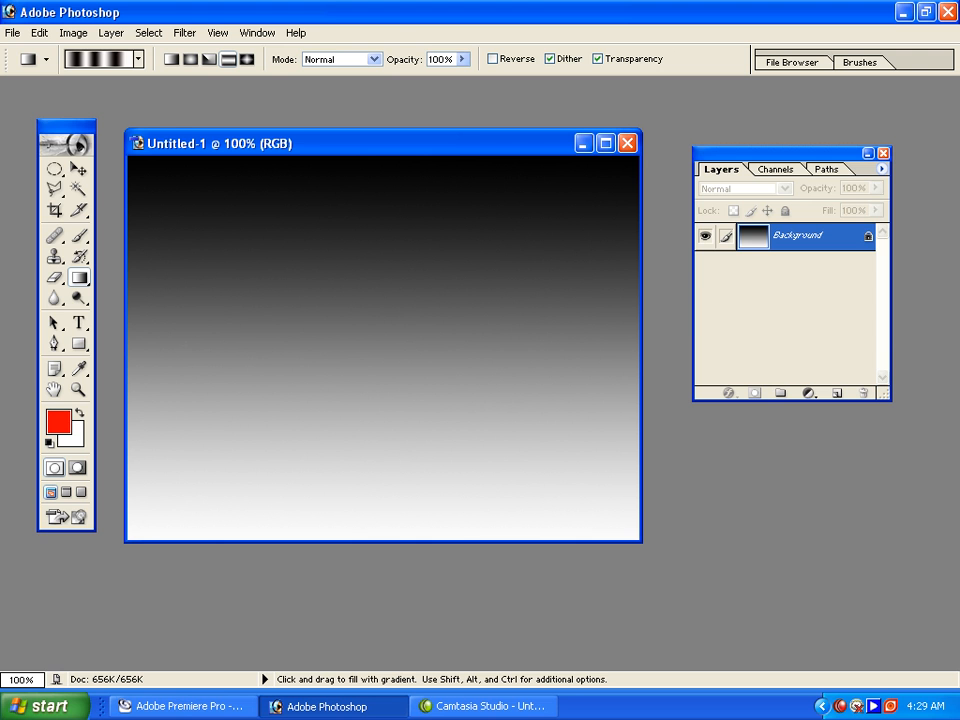
left_click_drag(358, 333, 625, 331)
Save the striped image to the Desktop as Untitled-1.jpg in JPEG format at Medium quality 5.
left_click(13, 32)
left_click(48, 174)
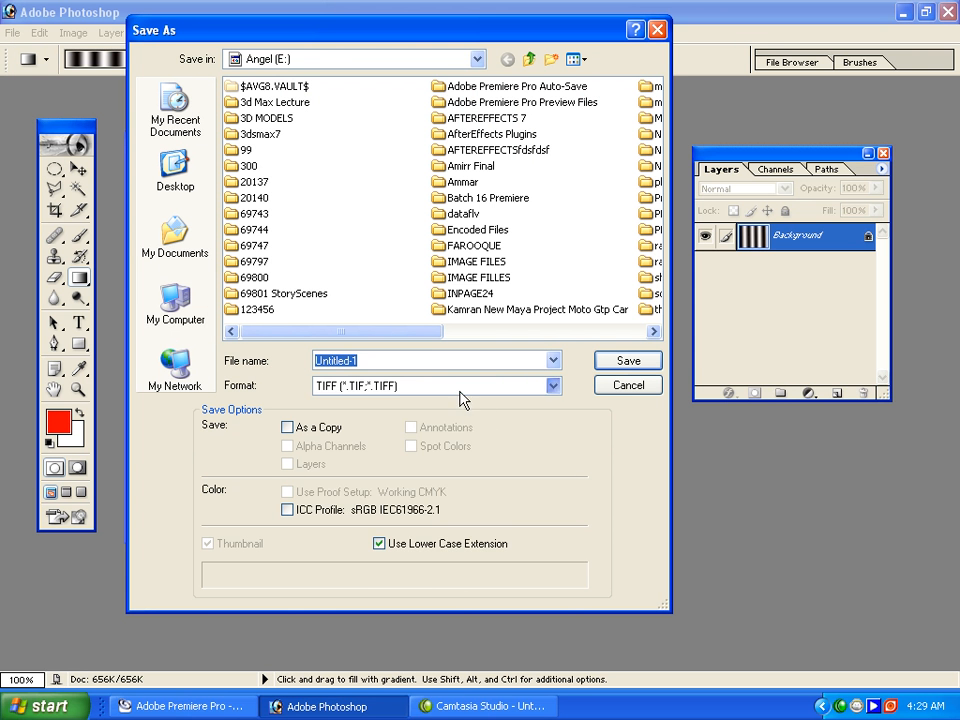
left_click(462, 399)
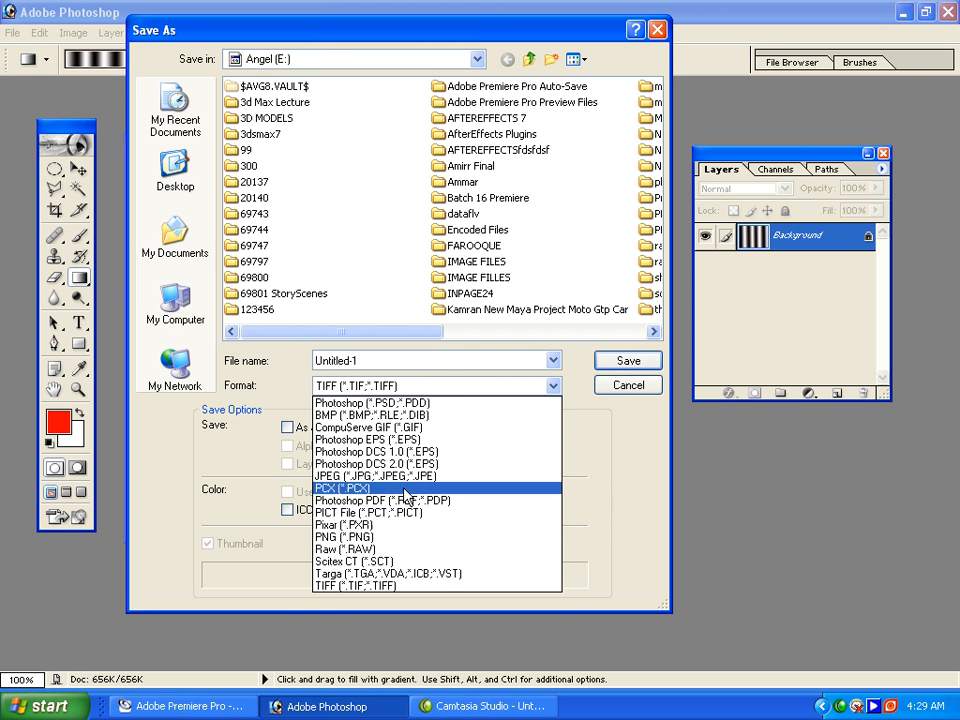
left_click(360, 477)
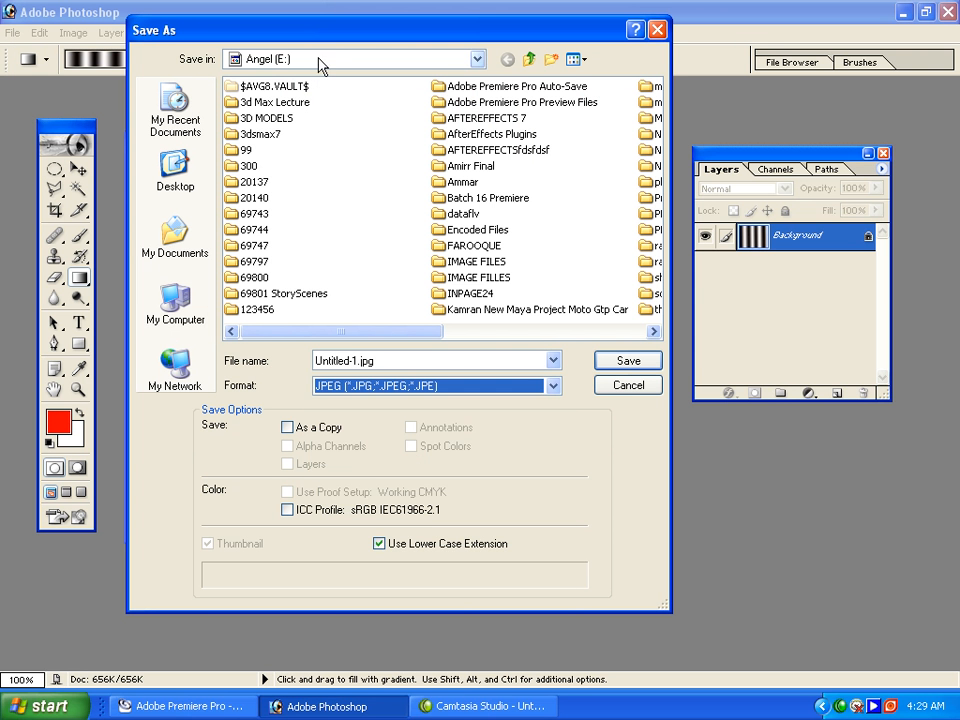
left_click(320, 62)
left_click(252, 92)
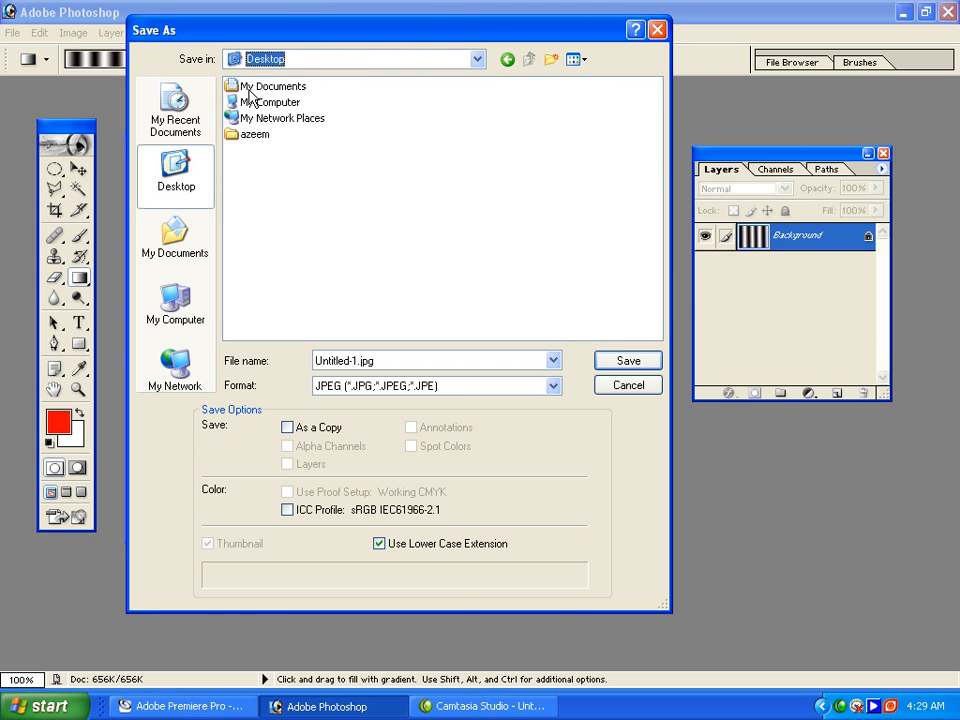
left_click(616, 357)
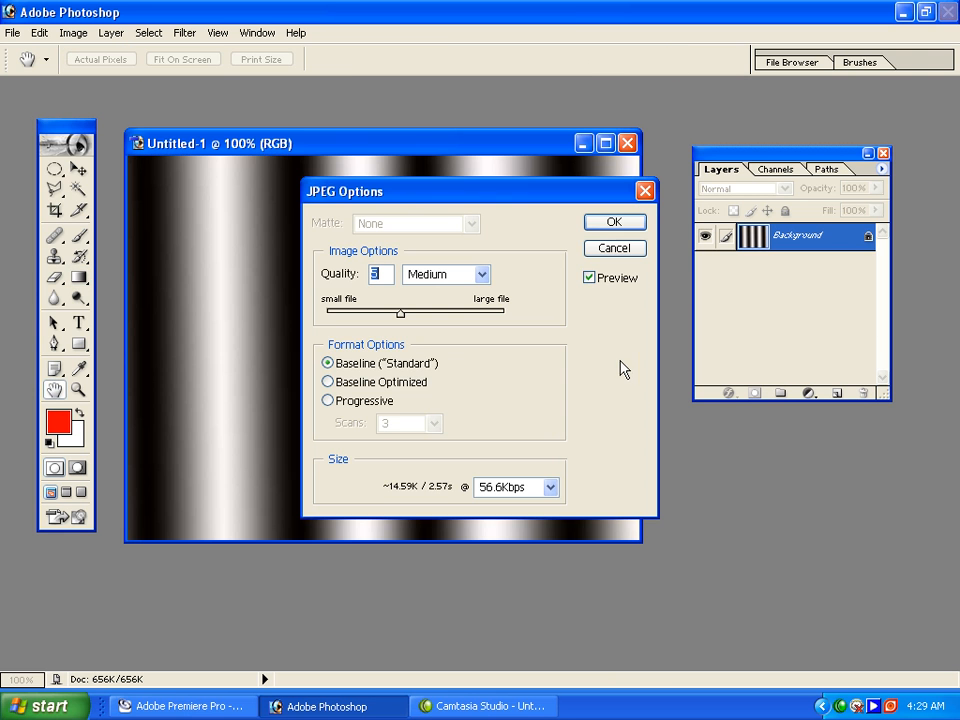
left_click(607, 227)
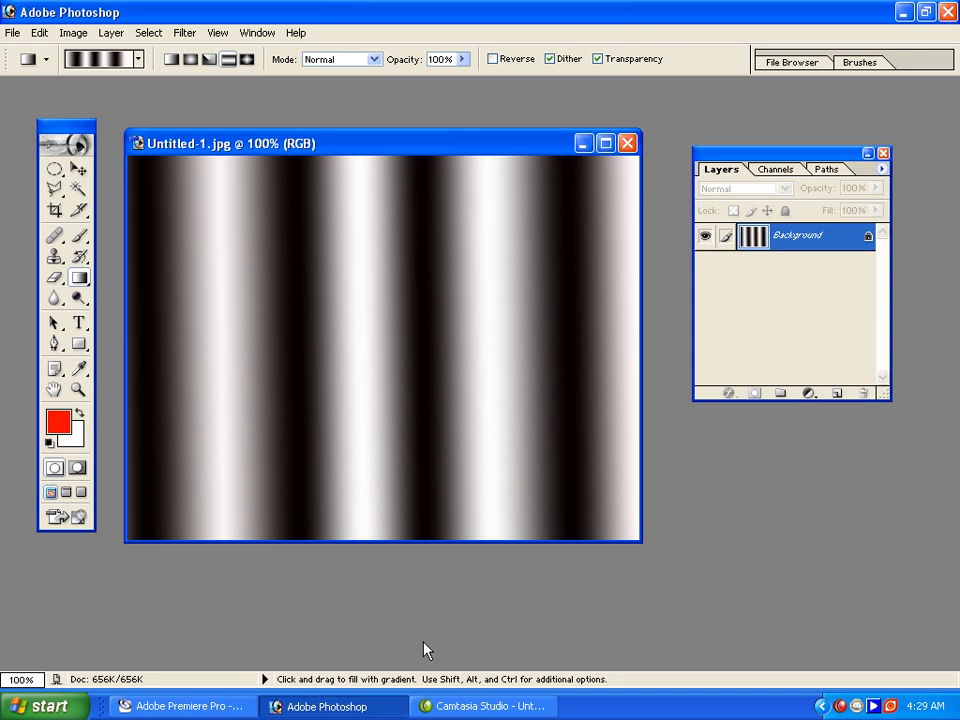
Switch to Adobe Premiere Pro and load Untitled-1 from the Desktop as the Gradient Wipe transition's image.
left_click(231, 708)
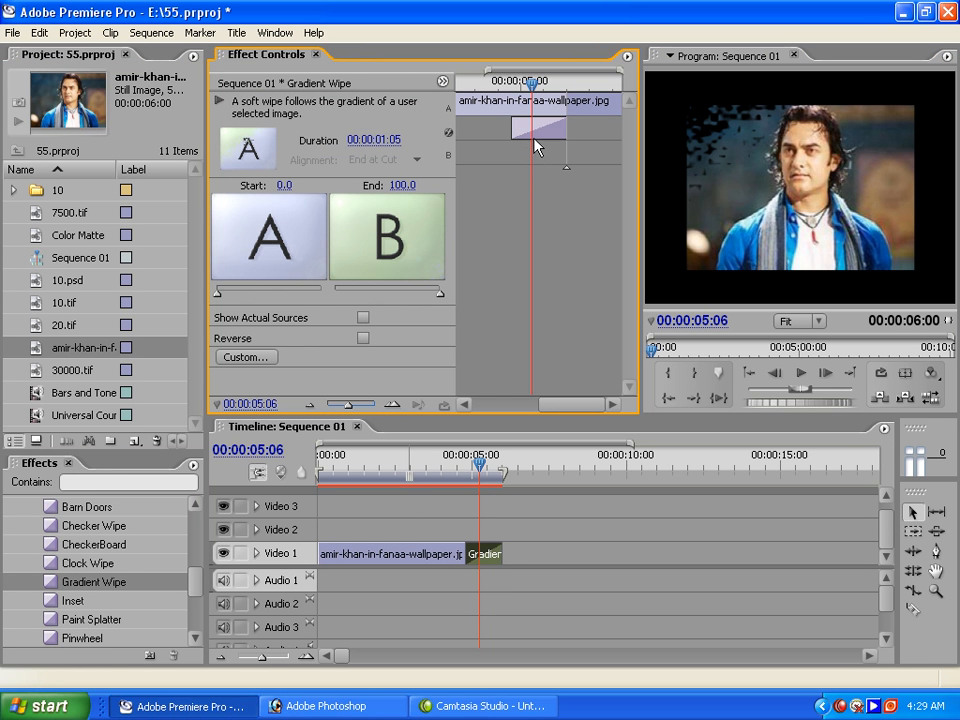
left_click(245, 359)
left_click(556, 222)
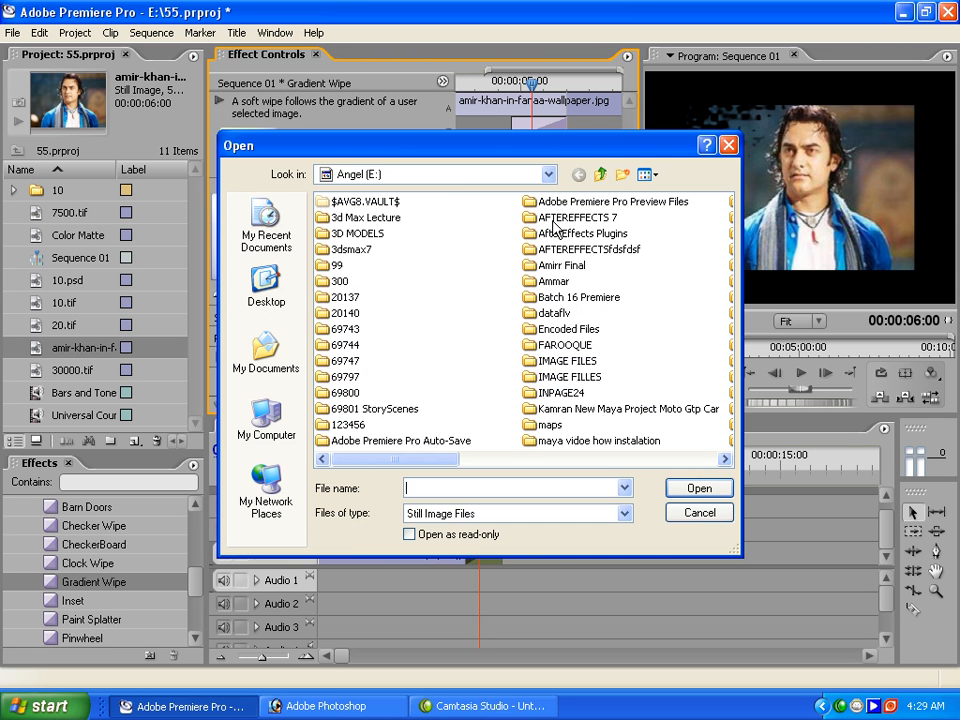
left_click(440, 175)
left_click(385, 210)
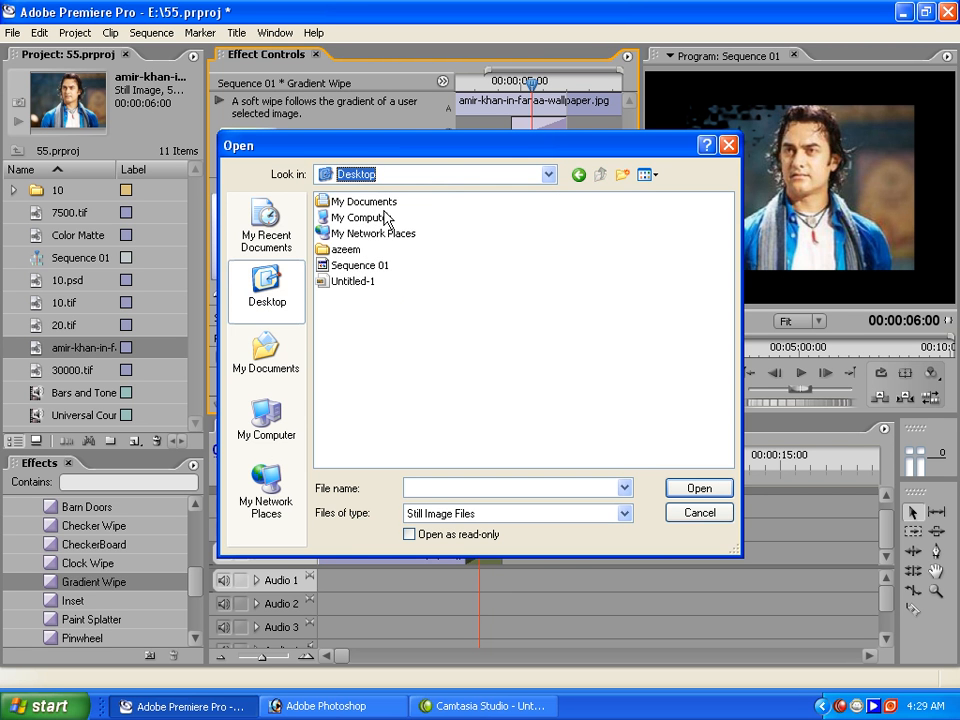
left_click(348, 282)
left_click(697, 488)
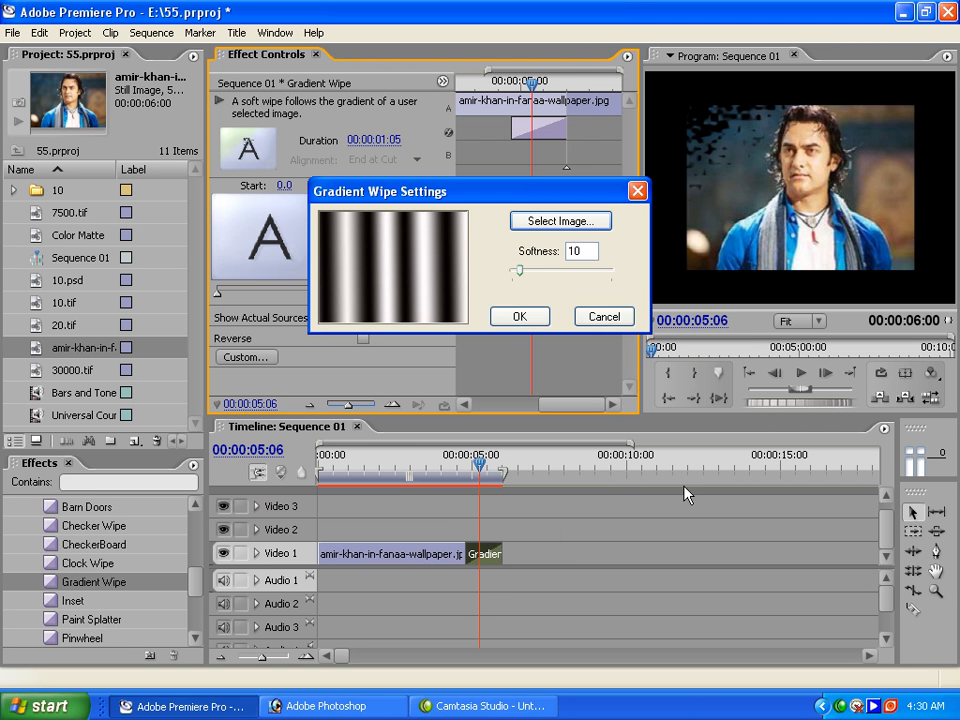
Set the Gradient Wipe softness to 23 and preview the transition by scrubbing through it in the timeline.
left_click(536, 271)
left_click_drag(572, 280, 533, 279)
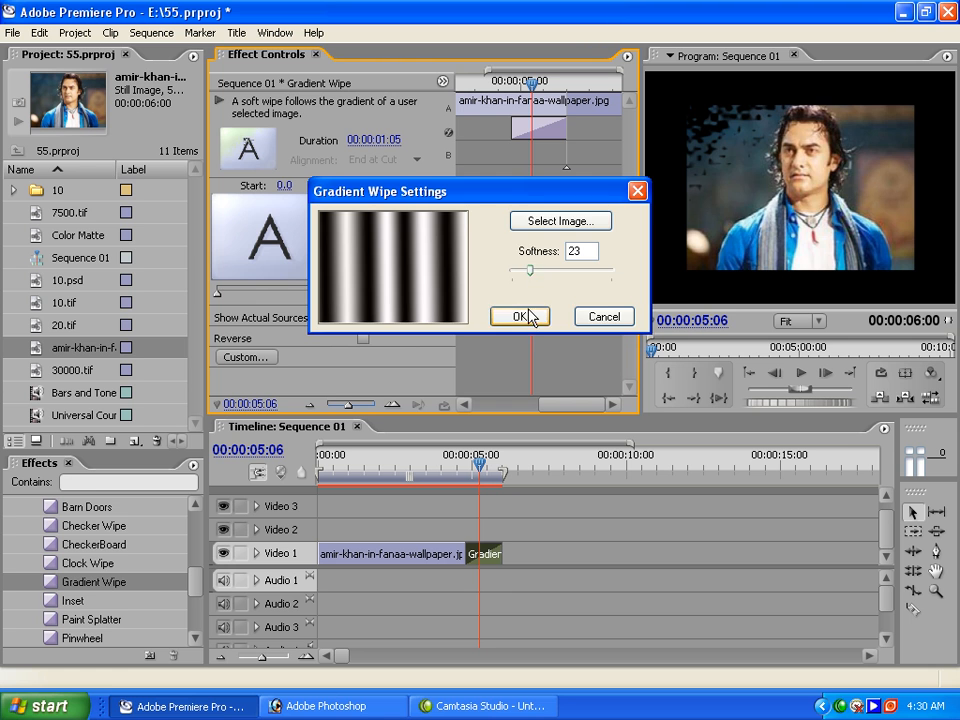
left_click(522, 316)
left_click_drag(462, 465, 493, 491)
Switch back to Adobe Photoshop and refill the canvas with the striped gradient diagonally from the top-left to the bottom-right corner.
left_click(325, 706)
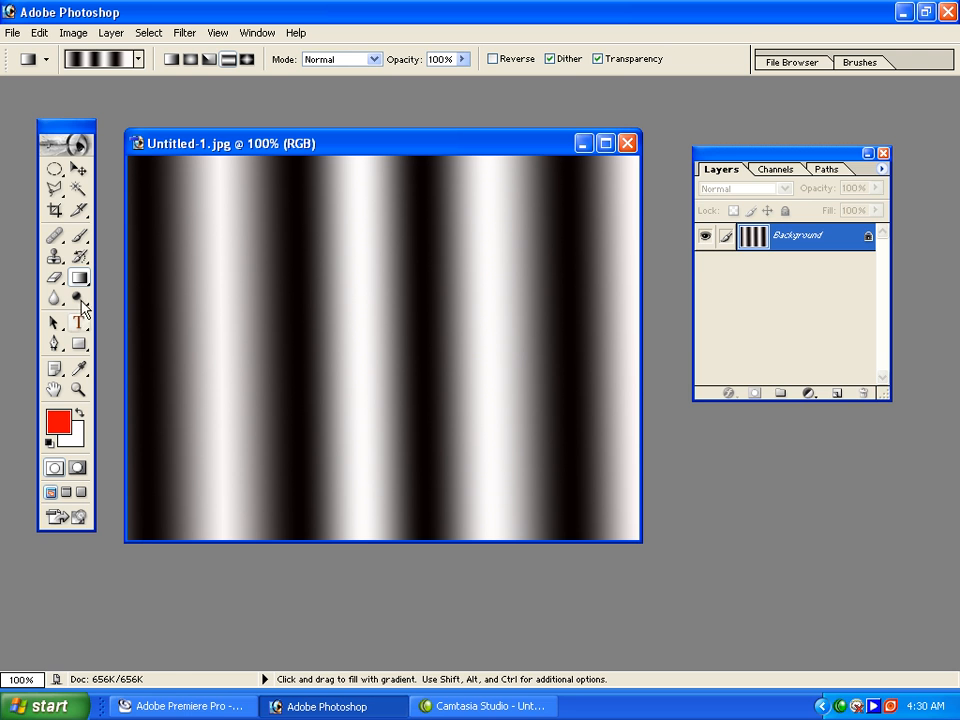
left_click_drag(133, 158, 609, 536)
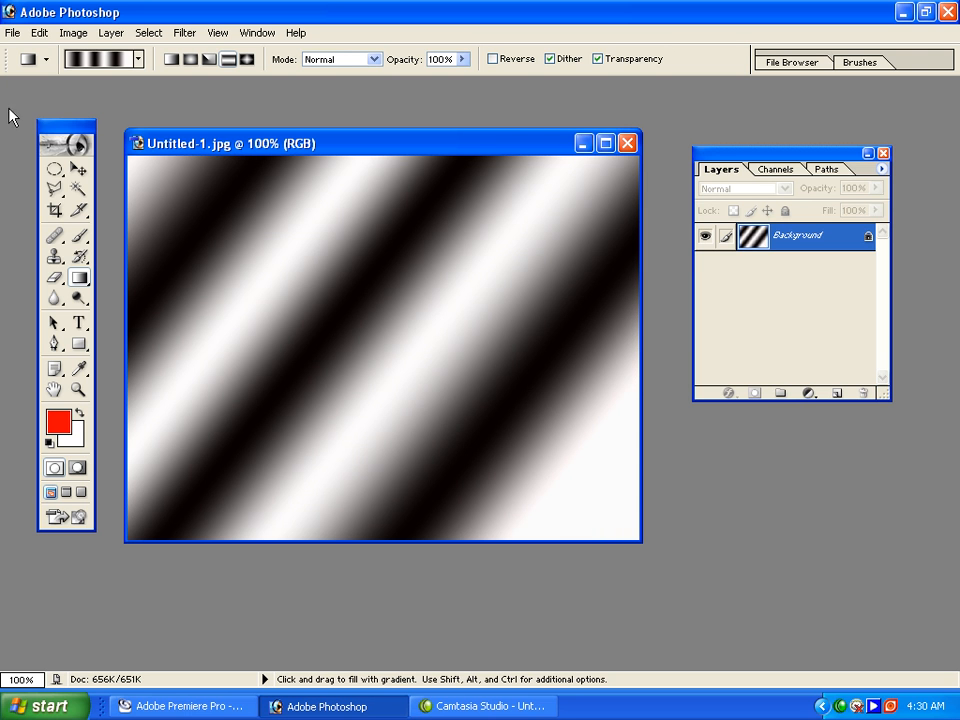
Draw a large circular selection in the centre of the striped image and feather it by 20 pixels.
left_click(55, 170)
left_click_drag(218, 210, 499, 475)
left_click_drag(411, 351, 442, 338)
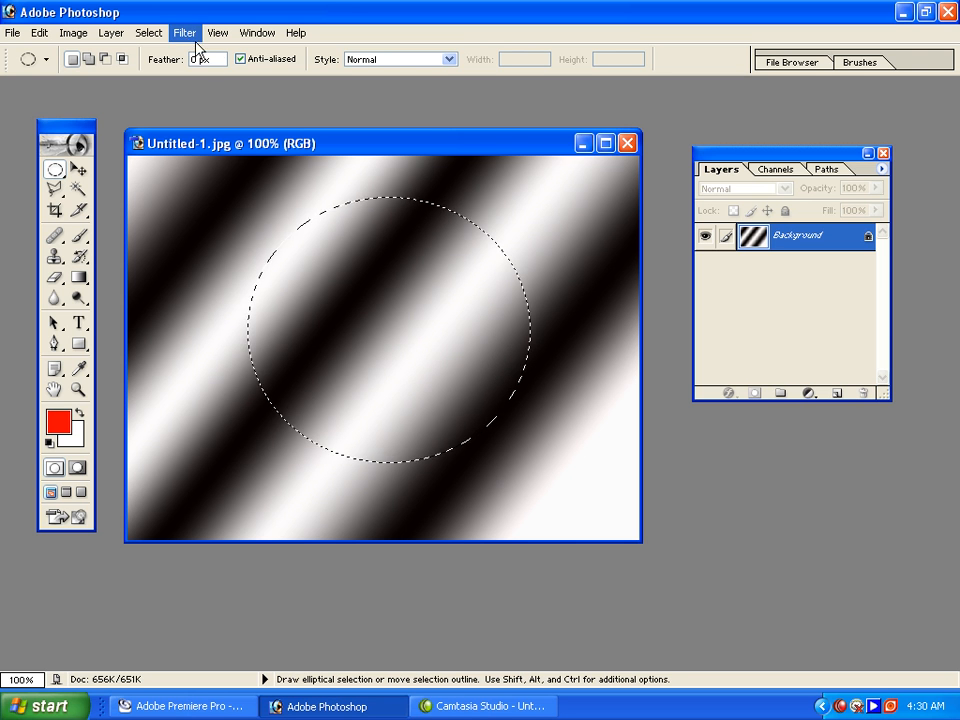
left_click(108, 33)
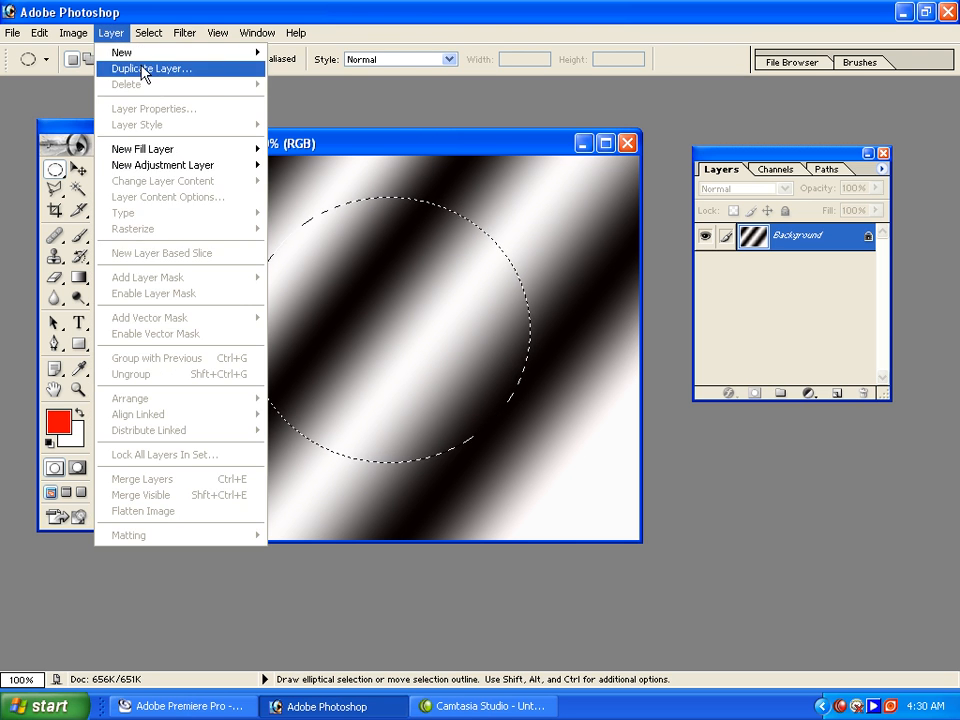
left_click(185, 149)
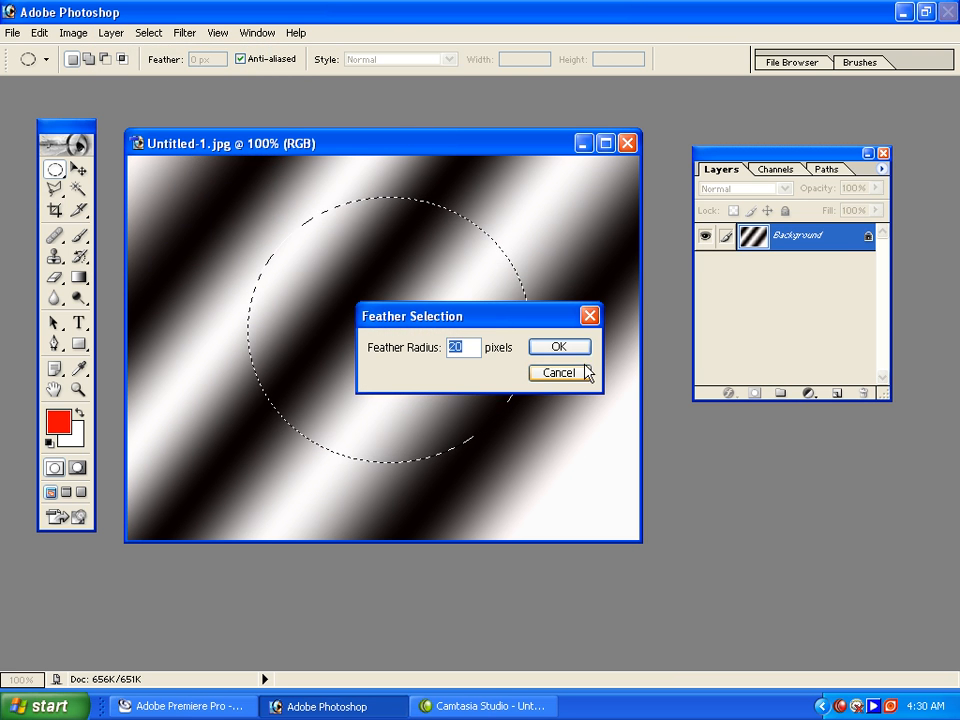
left_click(584, 346)
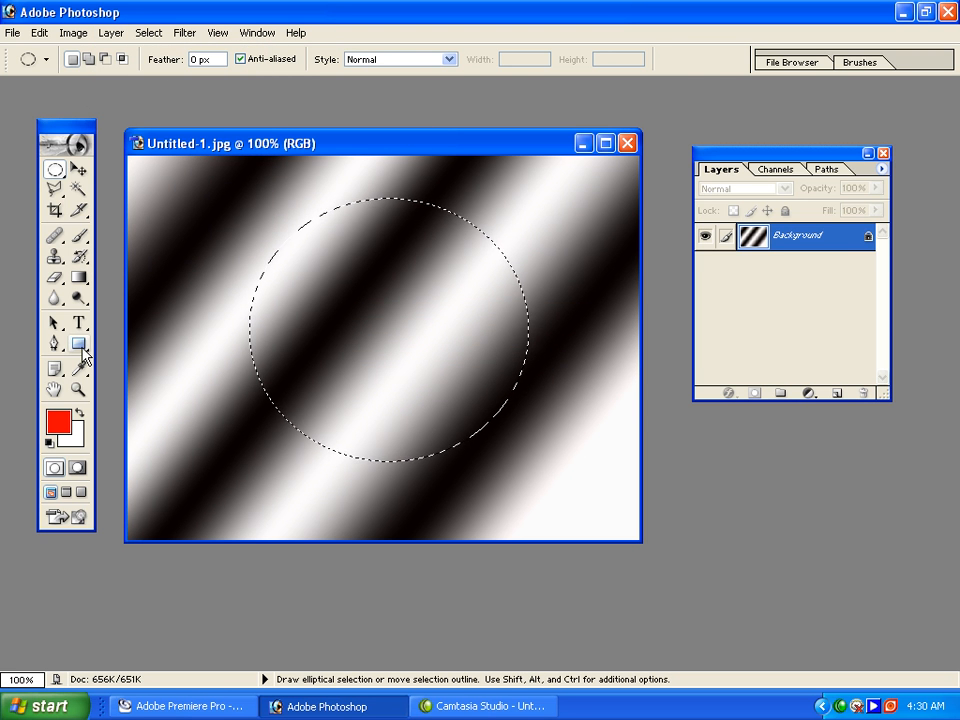
Fill the feathered circle with the striped gradient diagonally from lower left to upper right, and remove the selection.
left_click(39, 32)
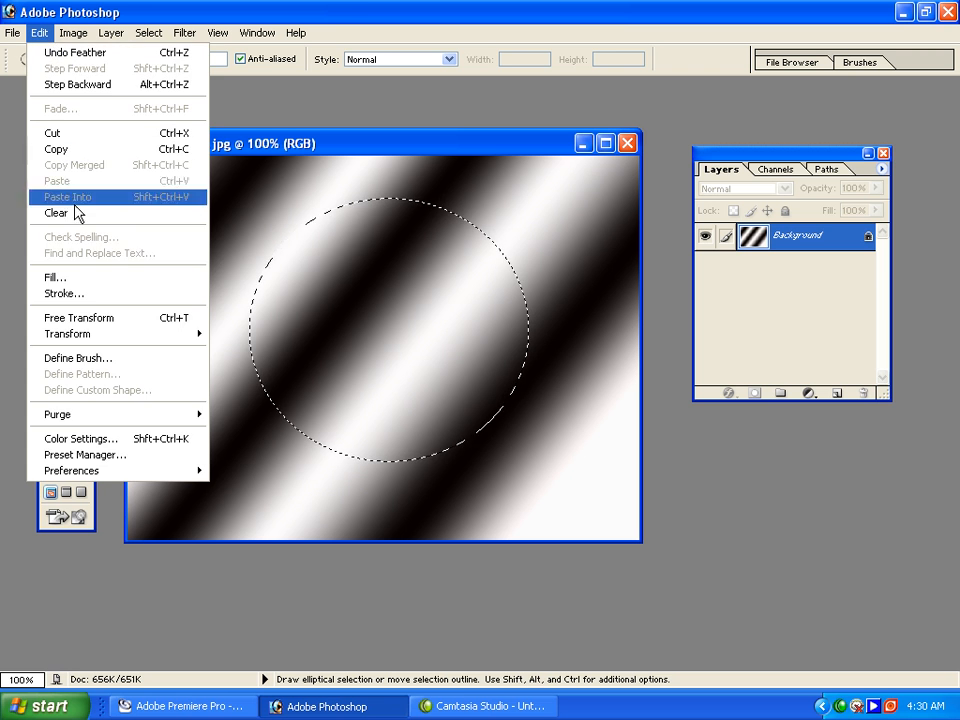
left_click(280, 130)
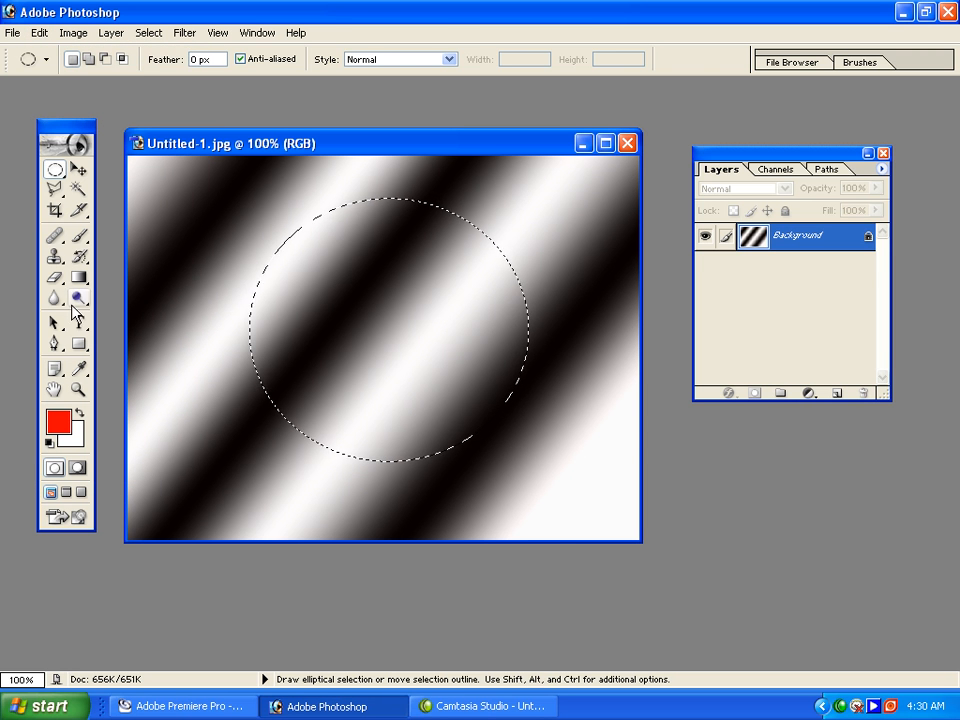
key("g")
left_click_drag(465, 284, 532, 232)
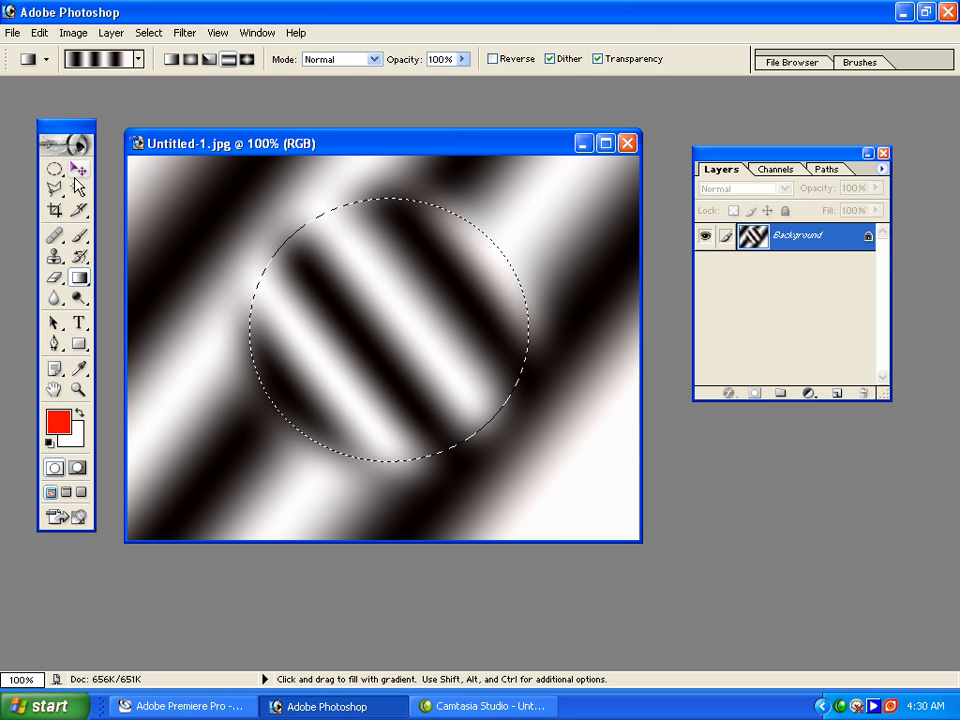
left_click(57, 171)
left_click(233, 202)
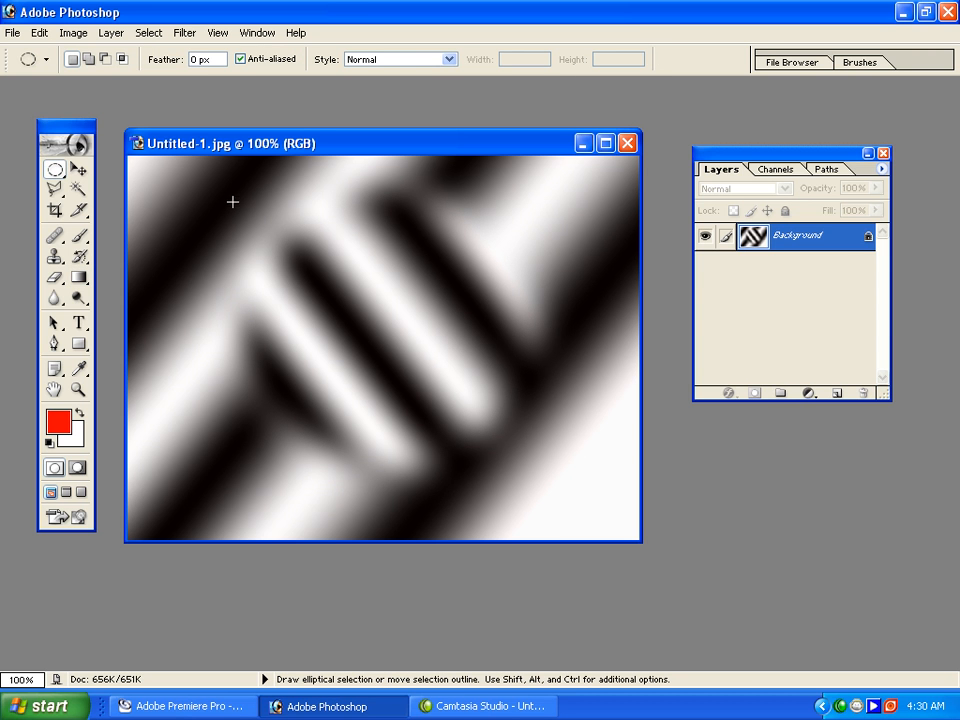
Save the image in JPEG format over the existing Untitled-1 on the Desktop.
left_click(10, 38)
left_click(70, 177)
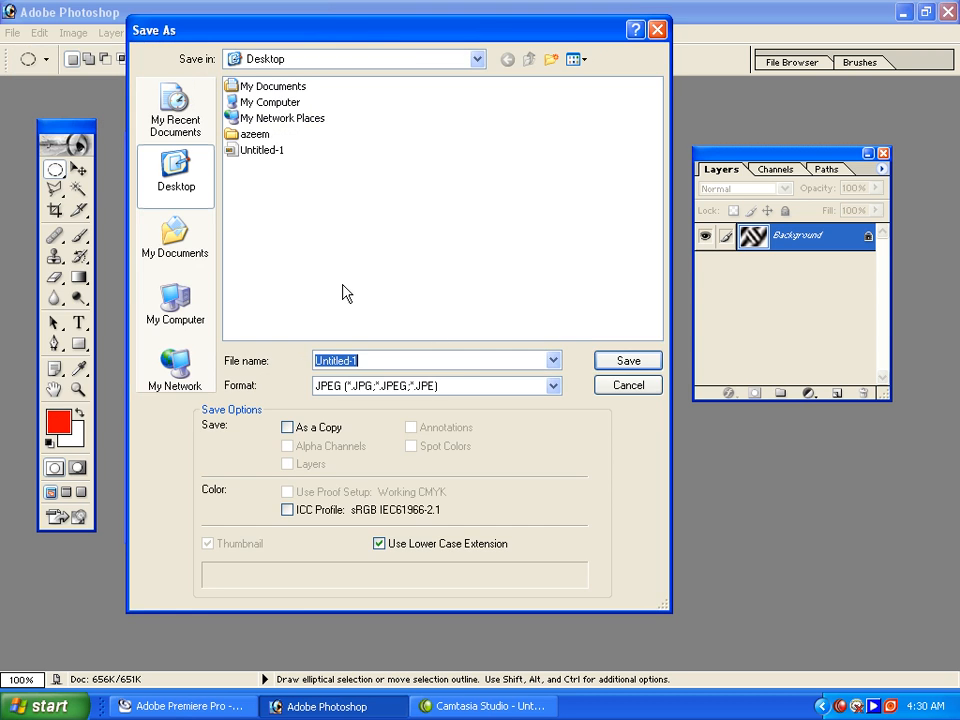
left_click(260, 156)
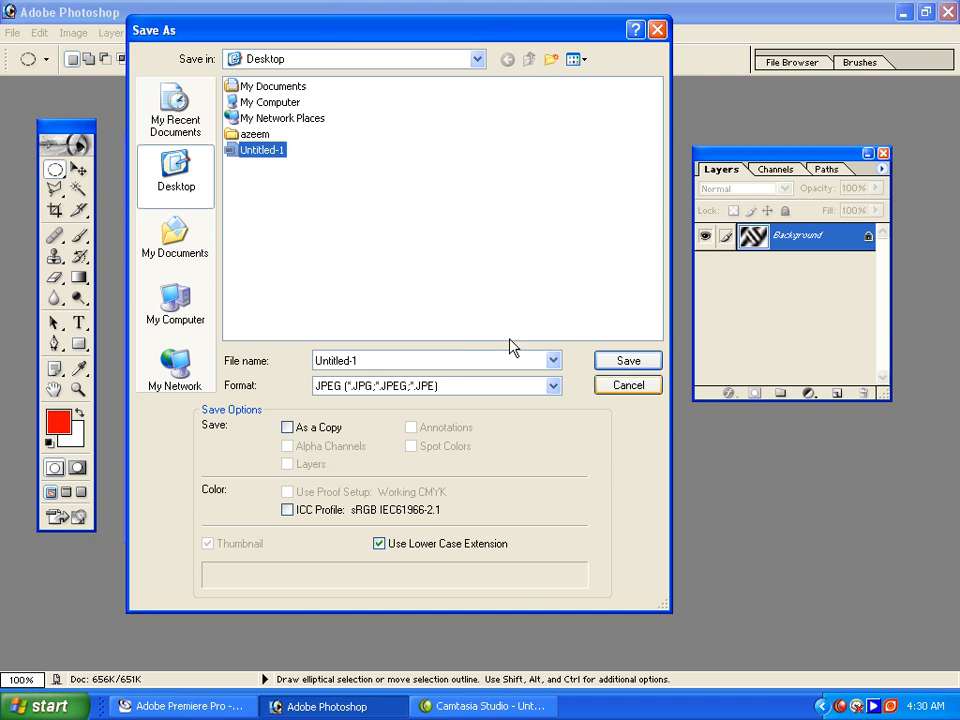
left_click(622, 364)
left_click(491, 283)
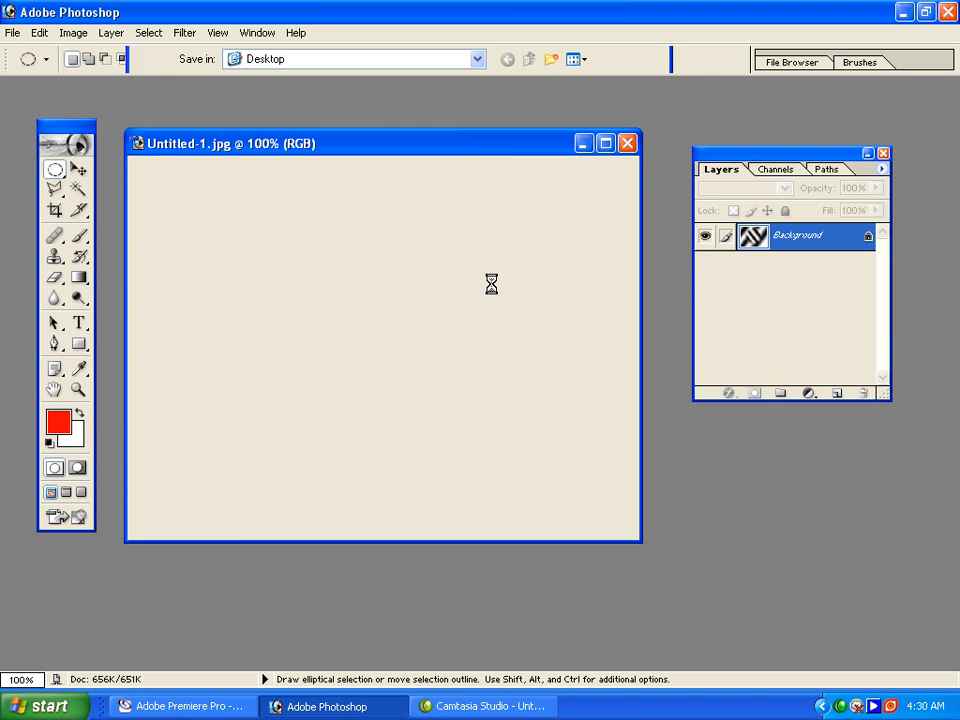
left_click(600, 226)
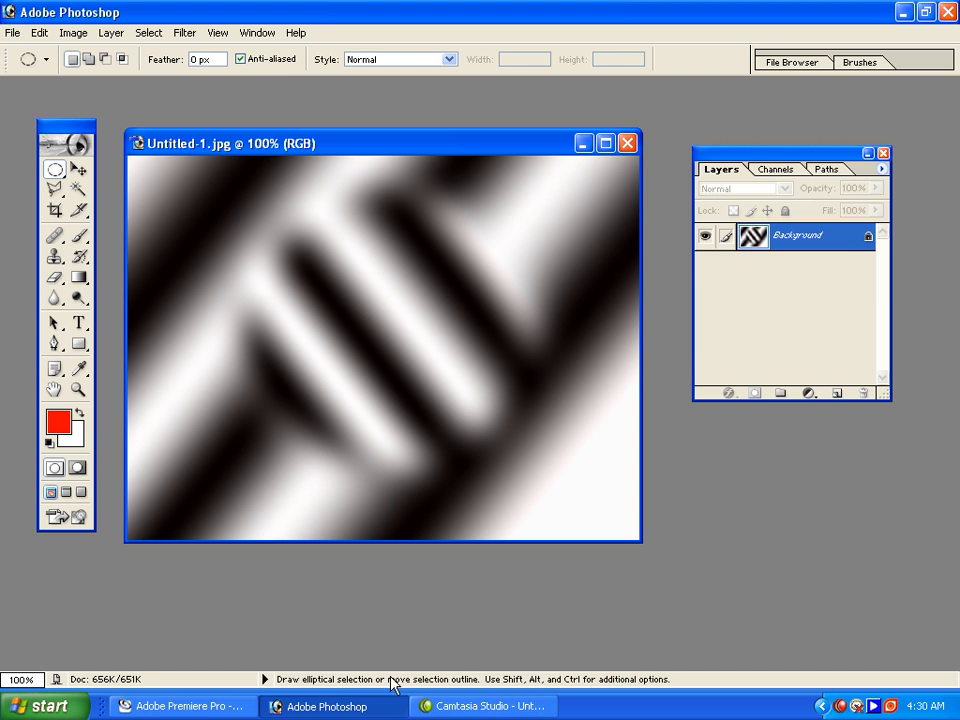
Switch to Adobe Premiere Pro, check the pattern image in the Gradient Wipe settings, and scrub the timeline near the transition.
left_click(225, 704)
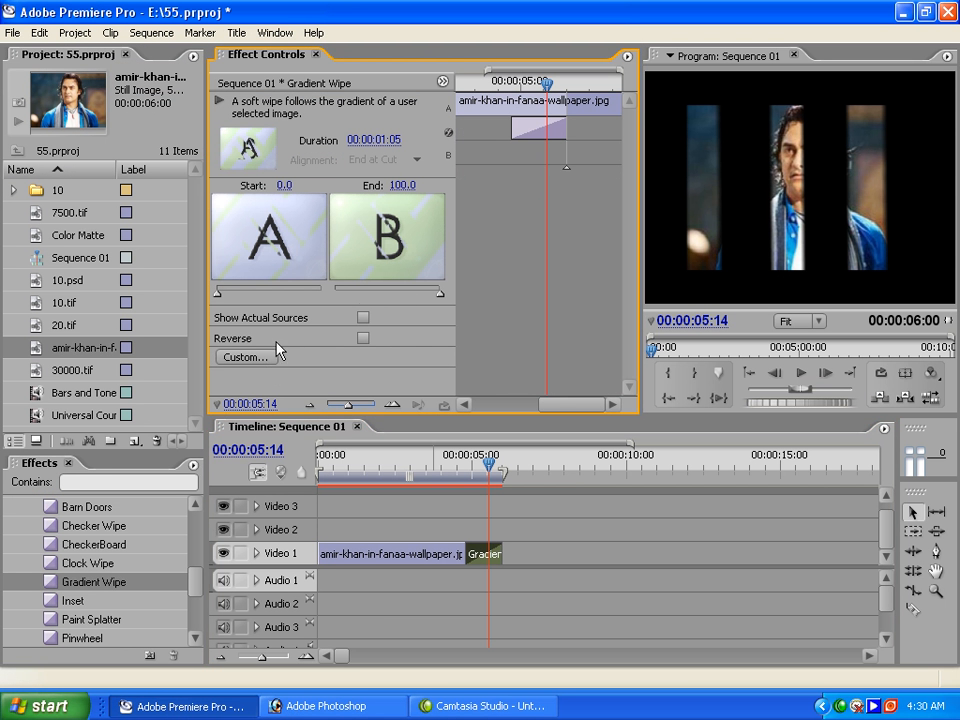
left_click(245, 356)
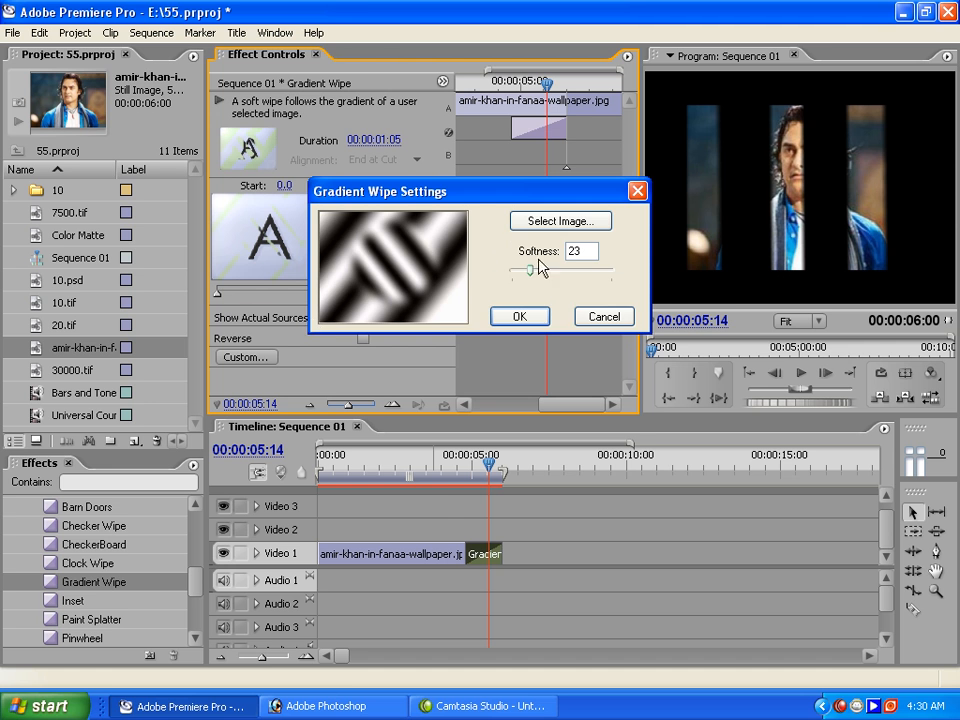
left_click(516, 318)
left_click(450, 465)
mouse_move(453, 478)
left_mouse_down()
mouse_move(510, 475)
mouse_move(460, 475)
left_mouse_up()
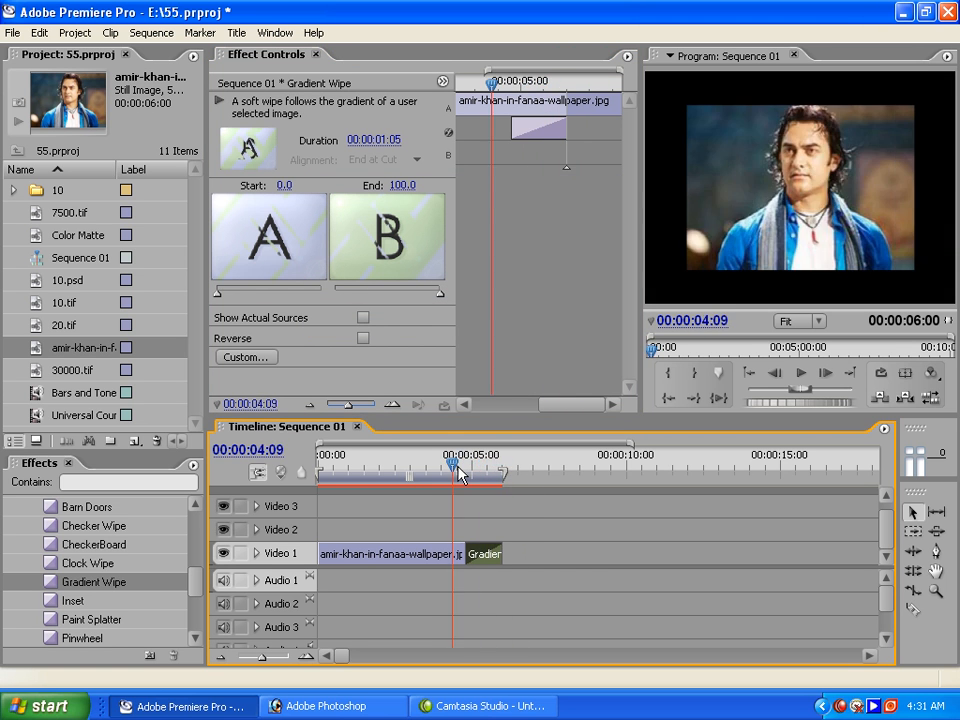
Reload Untitled-1 from the Desktop as the Gradient Wipe image and preview the transition by scrubbing through it.
left_click(270, 357)
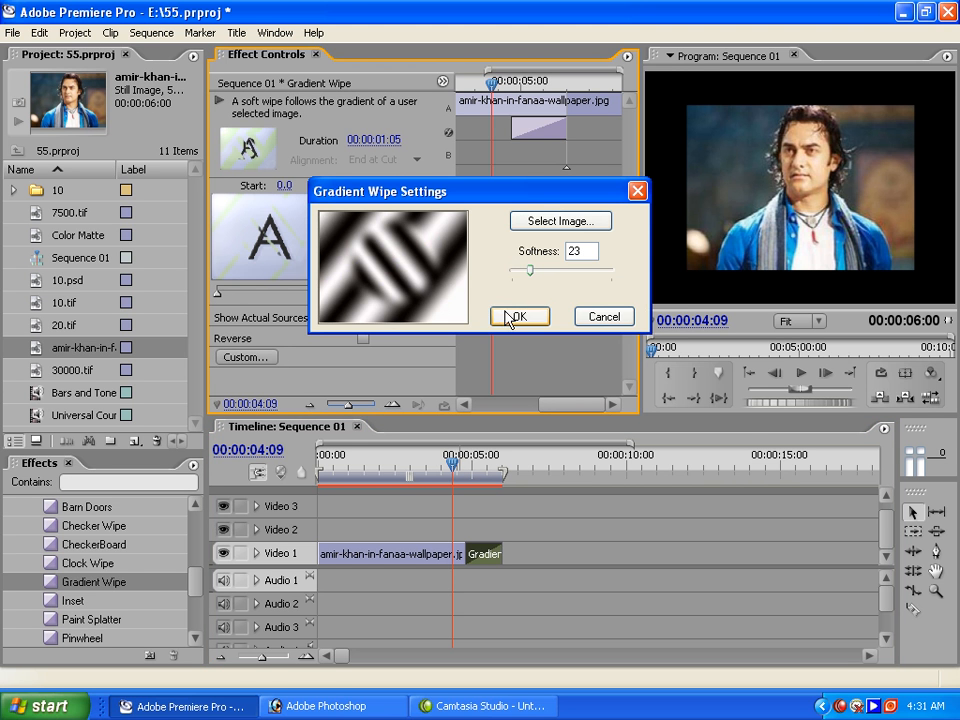
left_click(562, 222)
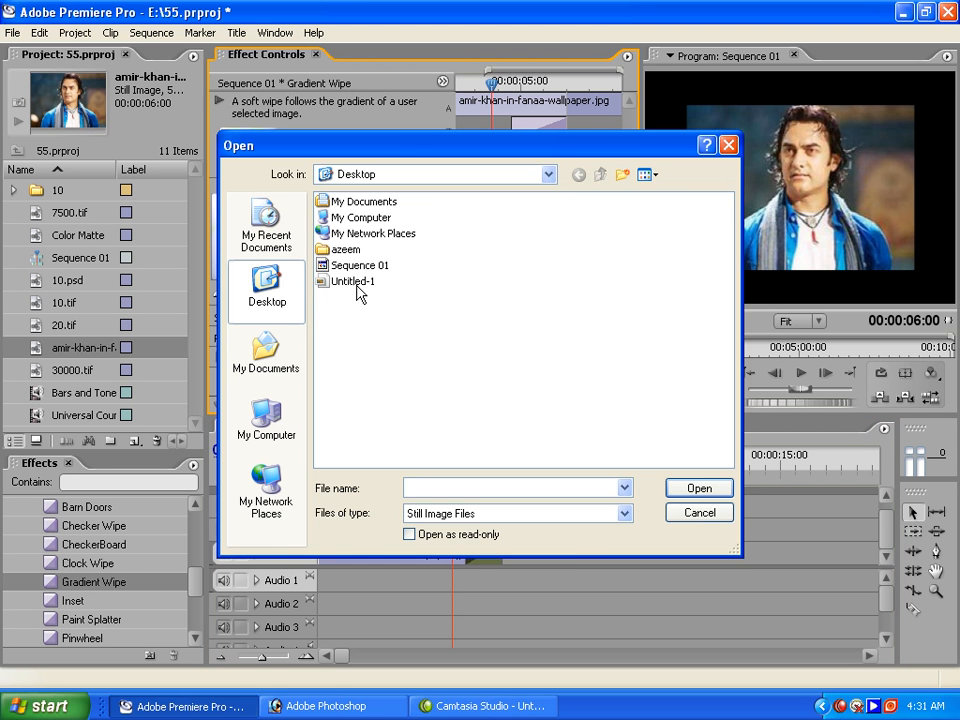
double_click(357, 283)
left_click(519, 318)
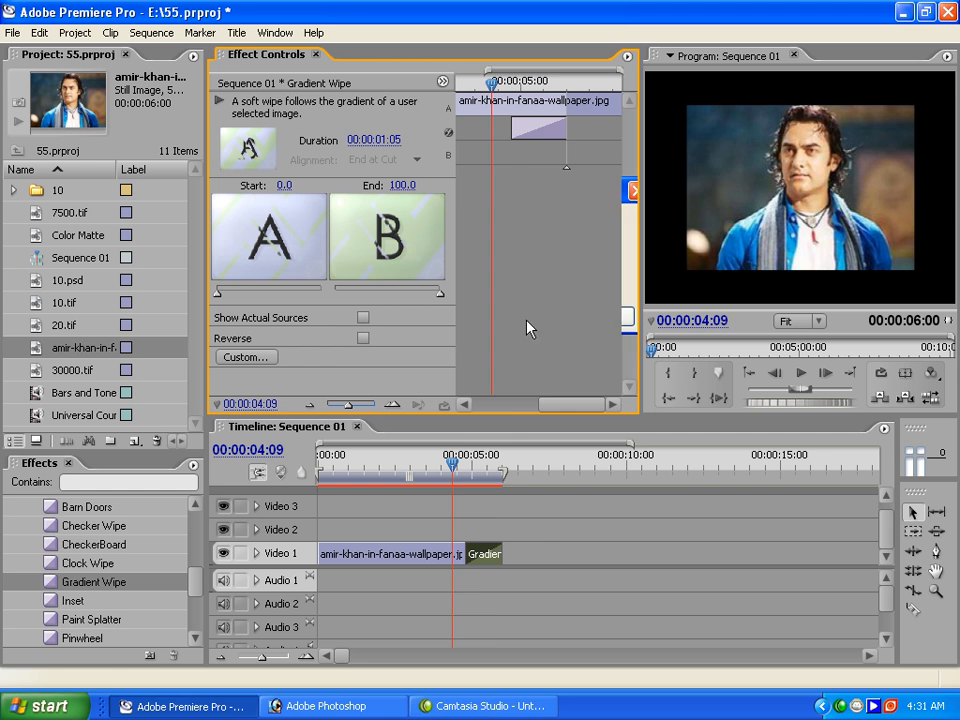
left_click(476, 471)
left_click_drag(476, 478, 494, 474)
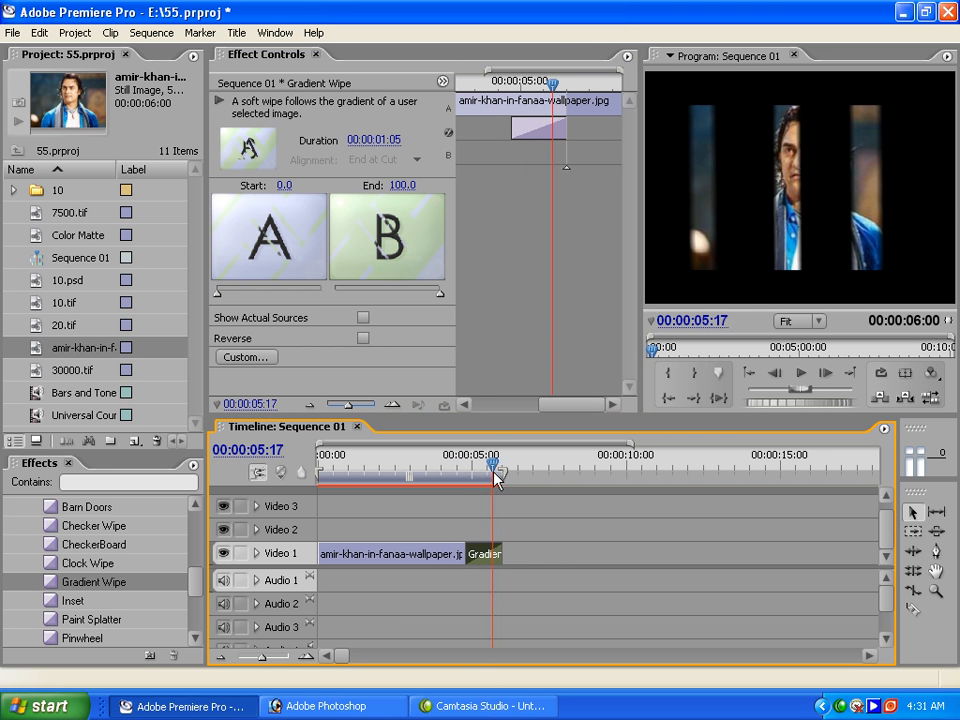
Try the Gradient Wipe with Reverse enabled, scrub through it in the timeline, and disable Reverse again.
left_click(363, 338)
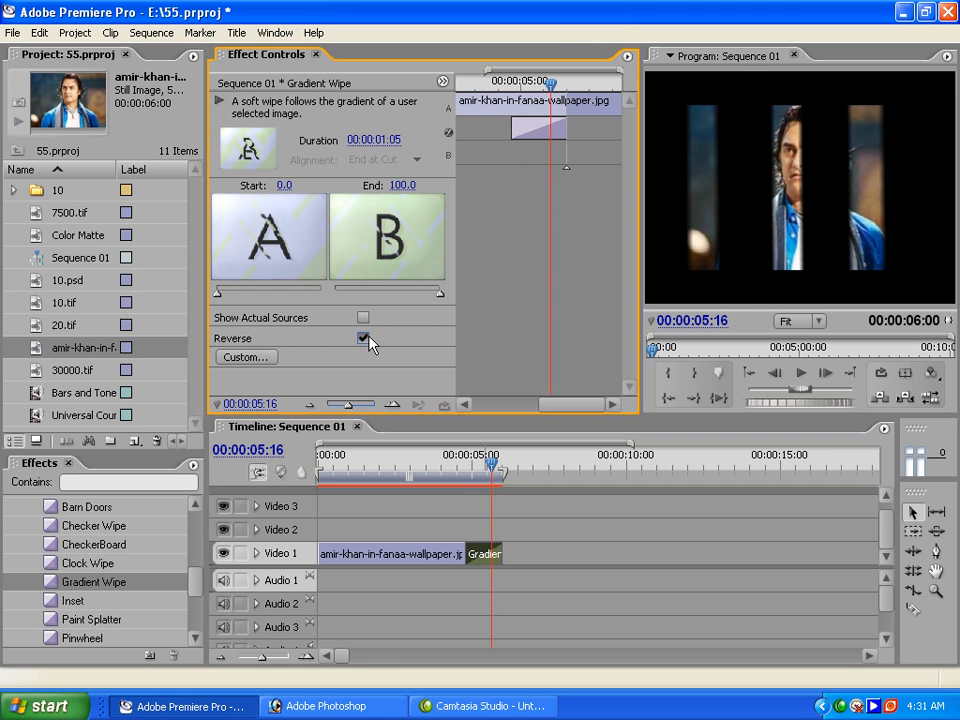
left_click(458, 474)
left_click_drag(458, 480, 482, 481)
left_click(364, 339)
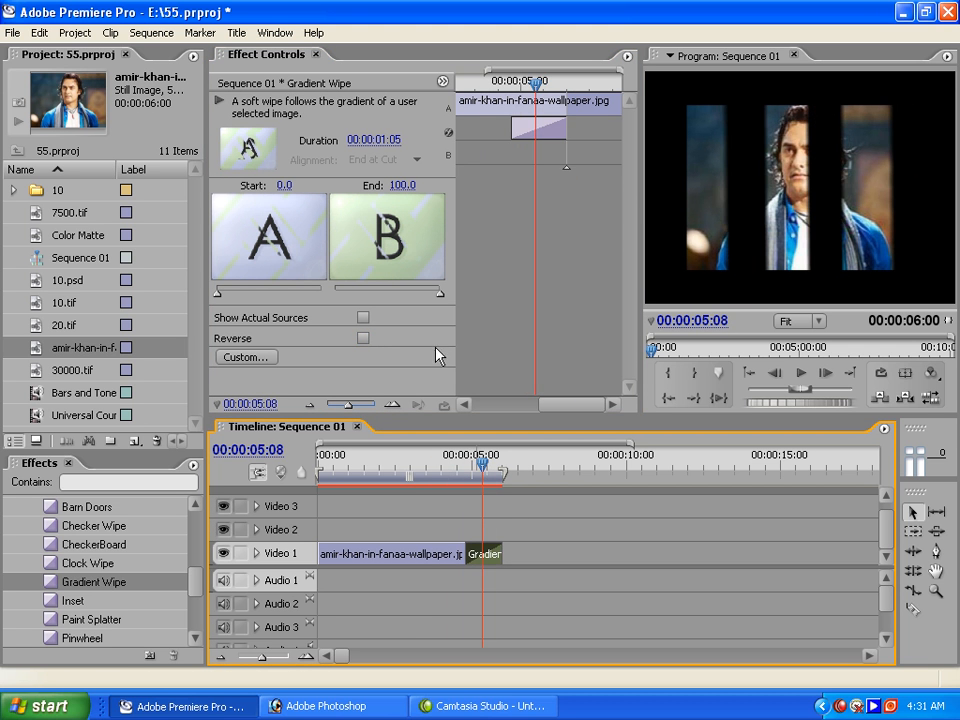
Enable Reverse on the Gradient Wipe transition and preview it by scrubbing through the timeline.
left_click(363, 338)
left_click(472, 467)
left_click_drag(475, 476, 498, 480)
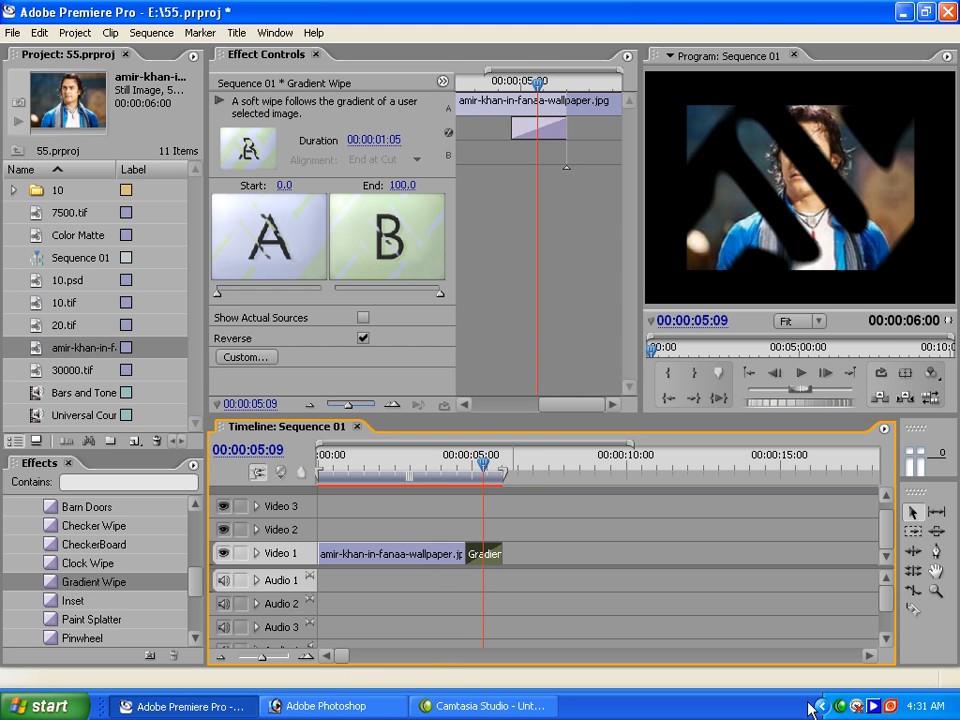
left_click(842, 708)
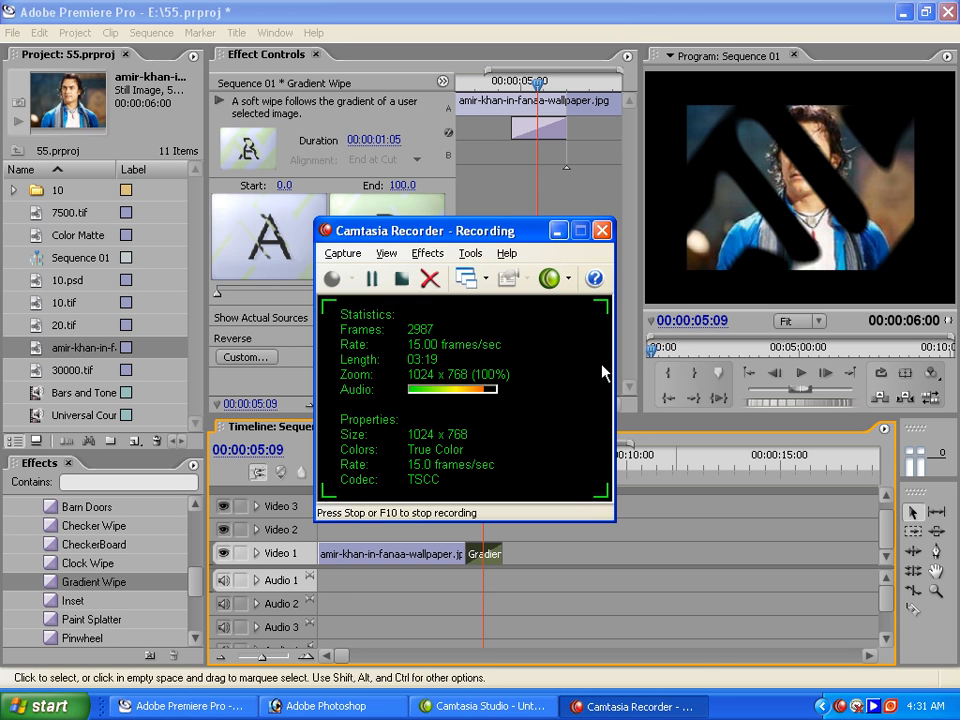